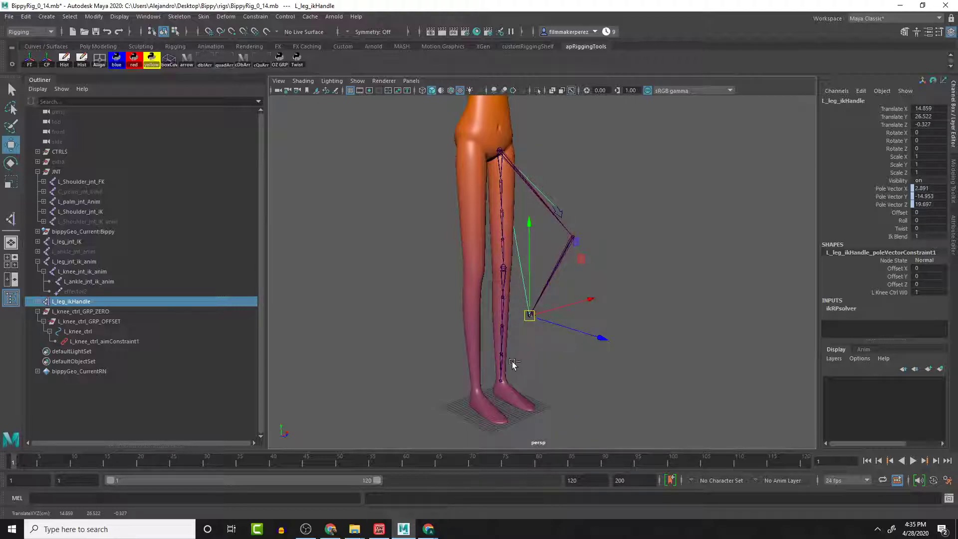
Undo the last move of L_leg_ikHandle and clear the selection
key(ctrl+z)
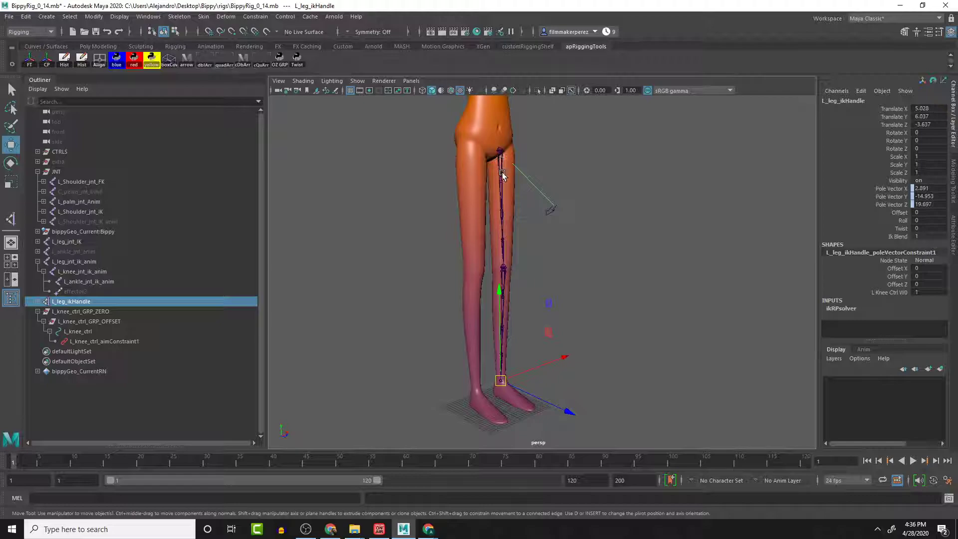
click(621, 267)
alt+drag(649, 293, 601, 294)
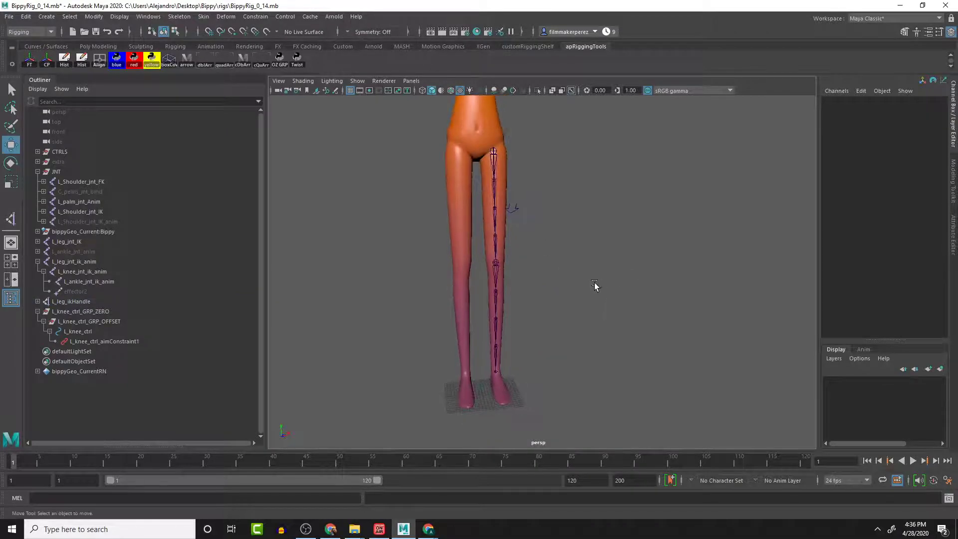
scroll(595, 285, up, 5)
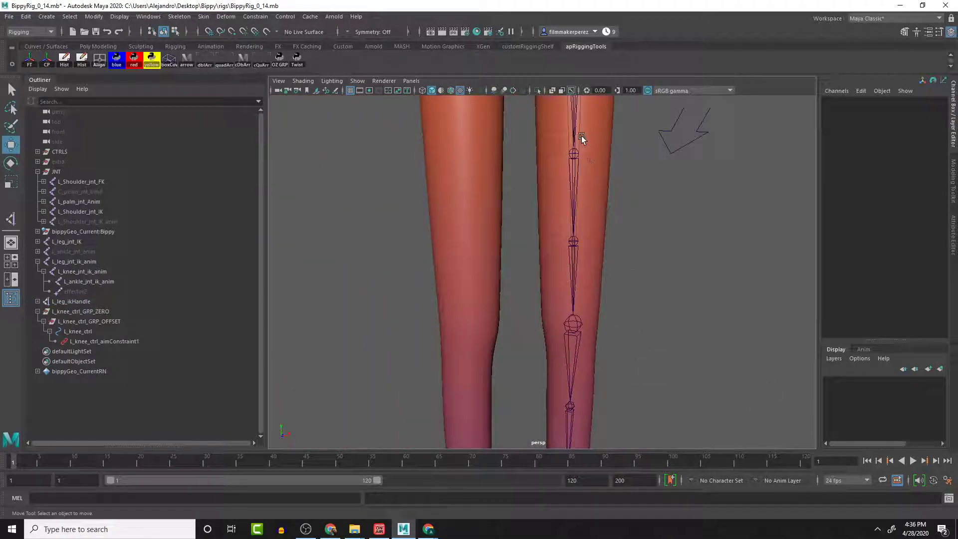
Examine the L_leg_jnt_ik_anim chain's leg, knee and ankle joints and the overlapping L_leg_jnt_IK chain
click(581, 138)
alt+middle_drag(619, 205, 658, 262)
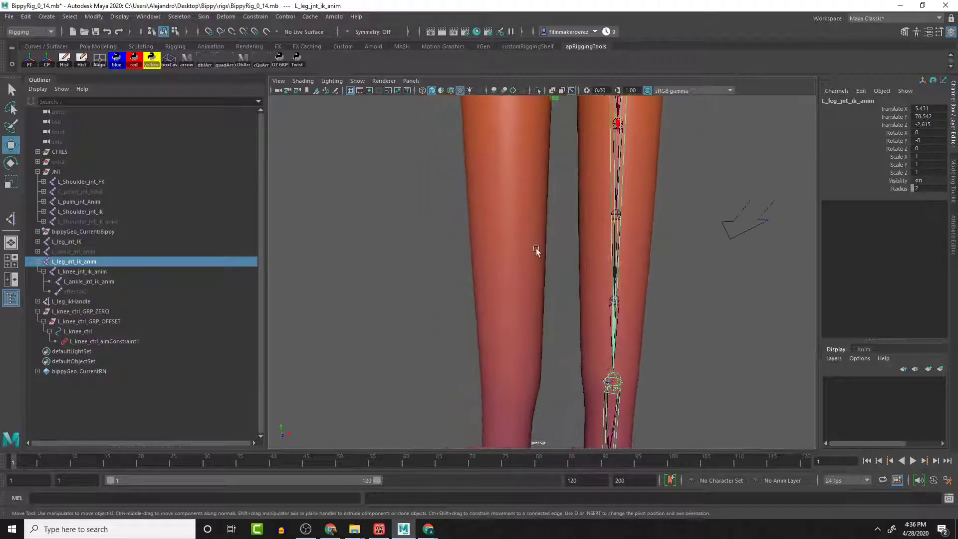
click(97, 272)
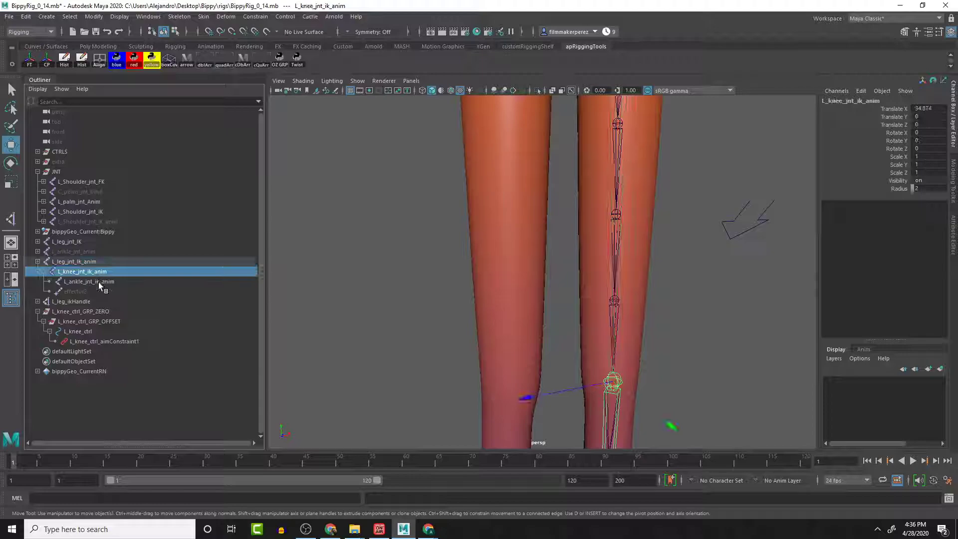
click(98, 282)
click(90, 260)
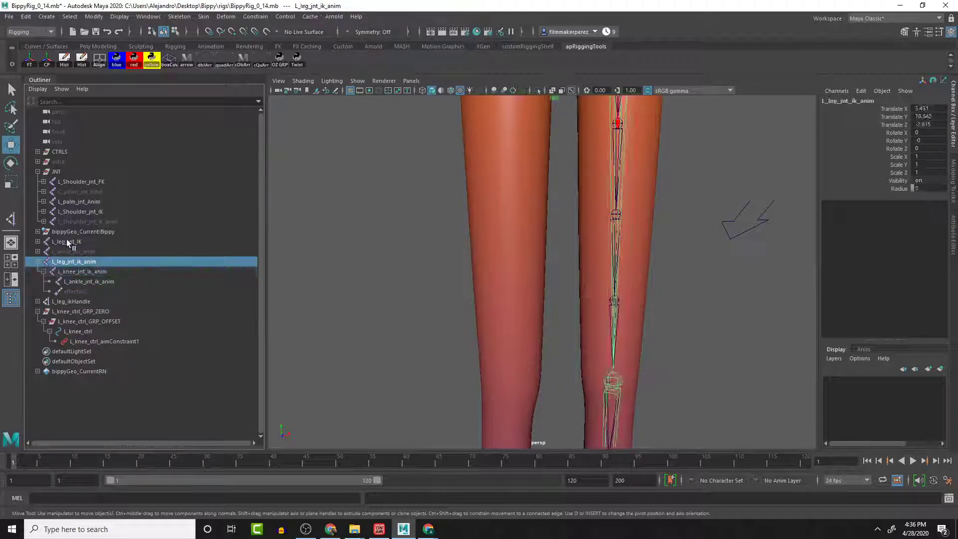
alt+middle_drag(613, 129, 630, 280)
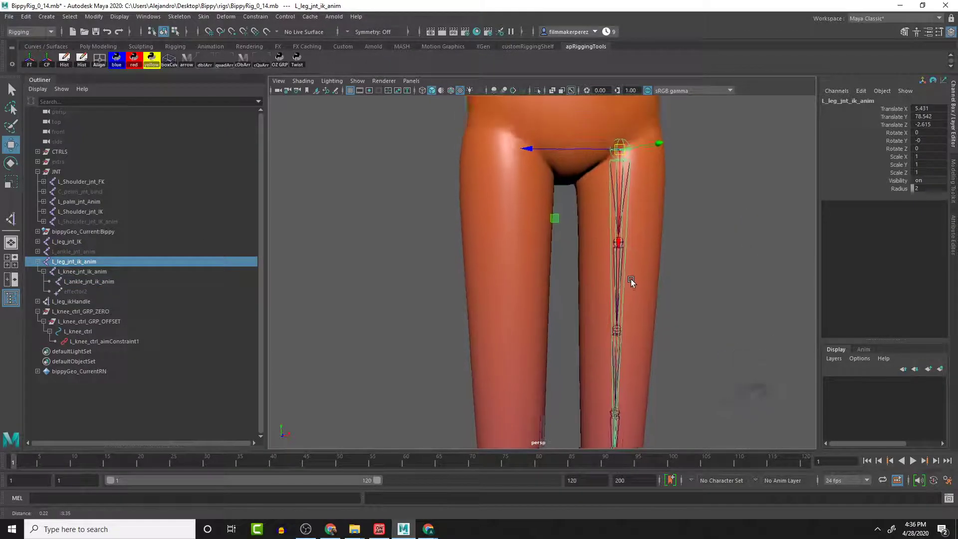
click(628, 187)
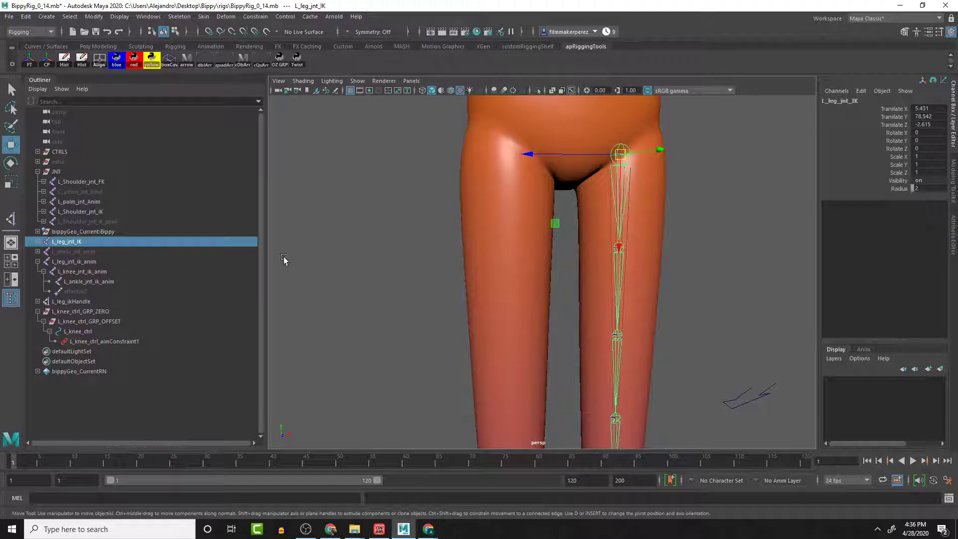
Expand the L_leg_jnt_IK hierarchy and parent-constrain L_leg_twist01_jnt_IK to the L_leg_jnt_ik_anim joint
click(38, 241)
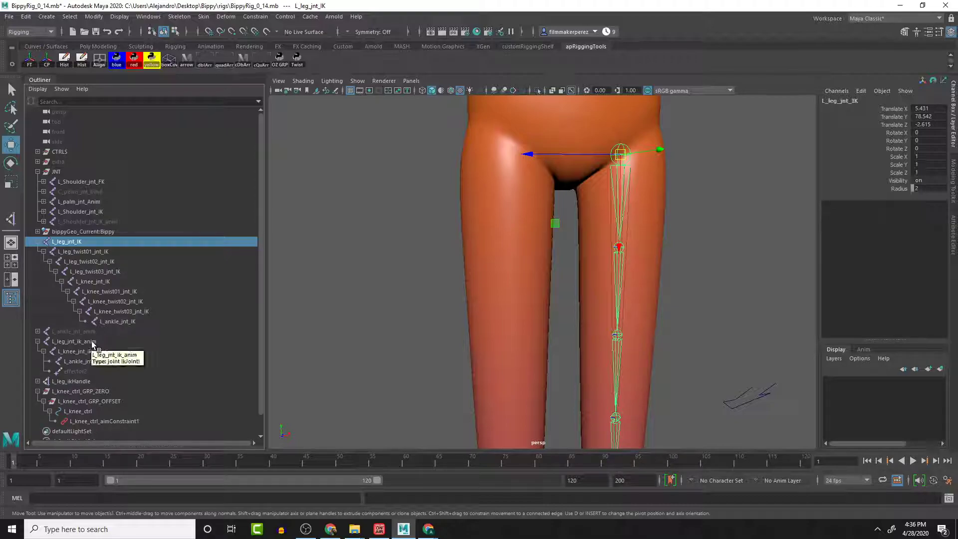
scroll(115, 340, down, 1)
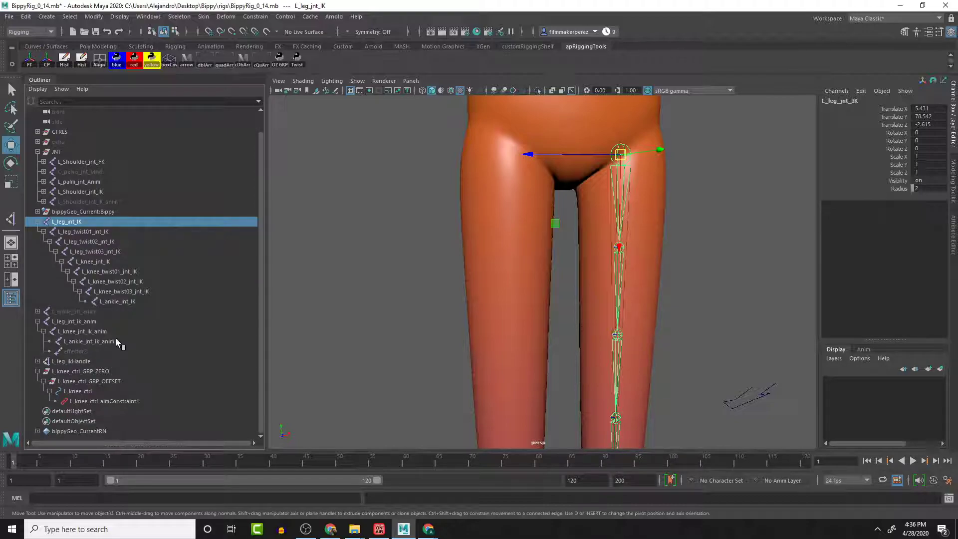
click(89, 322)
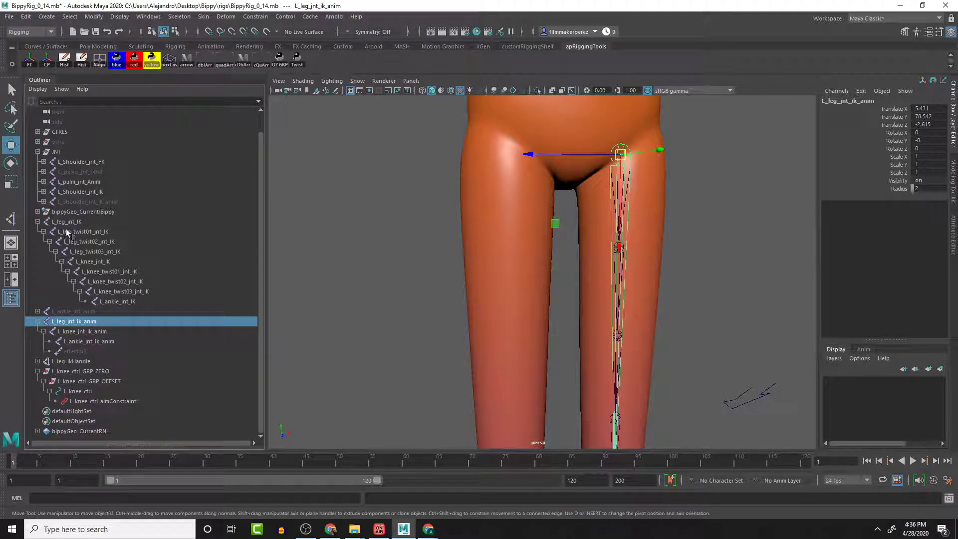
click(85, 331)
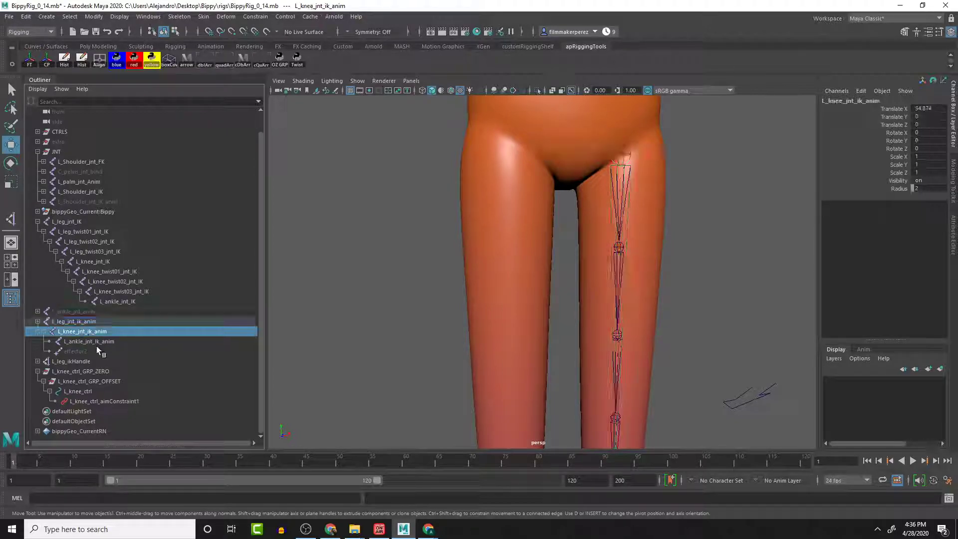
click(83, 323)
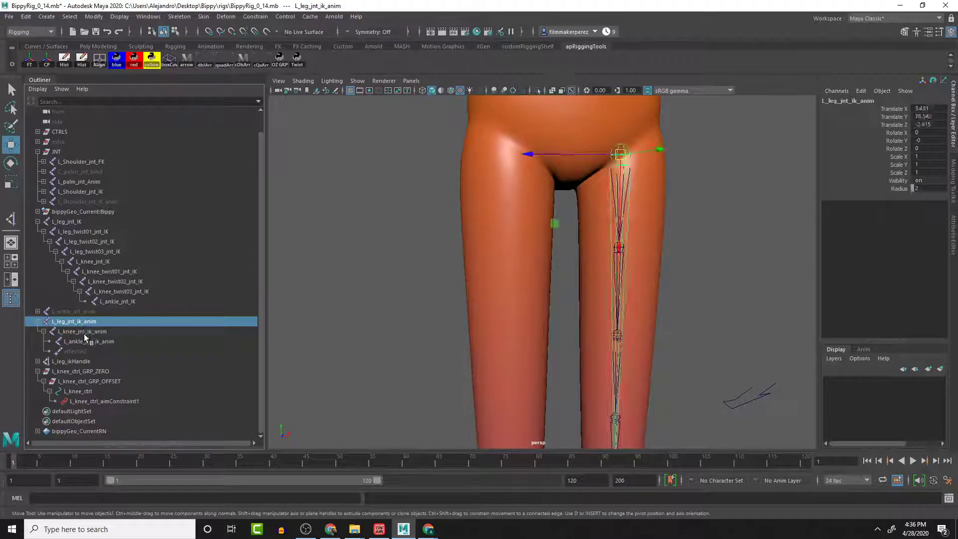
ctrl+click(77, 233)
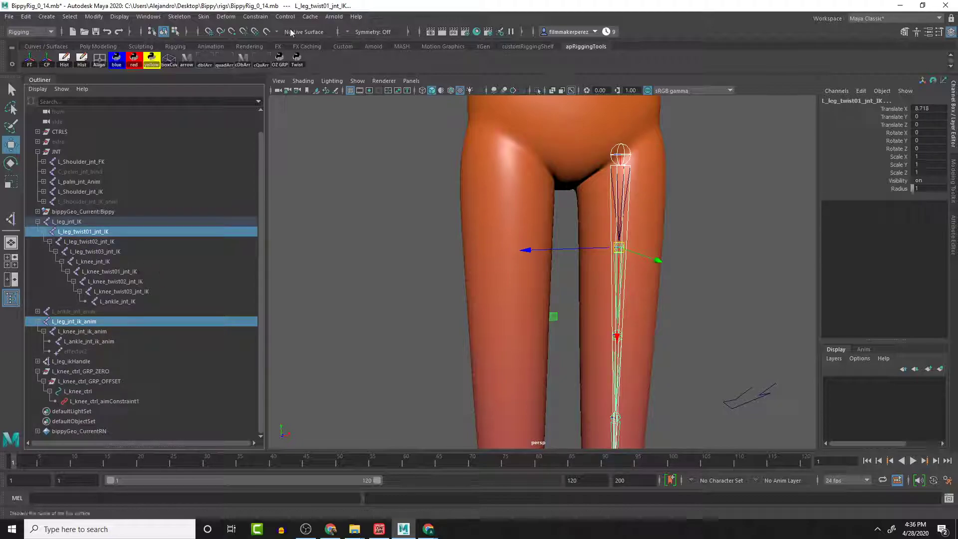
click(256, 17)
click(275, 42)
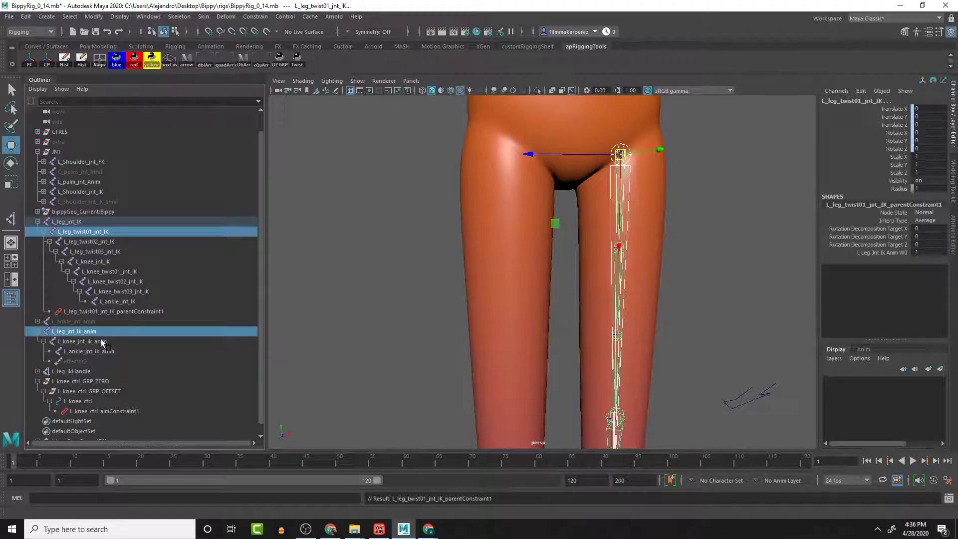
Parent-constrain L_knee_jnt_IK to the L_knee_jnt_ik_anim joint
click(100, 341)
click(96, 260)
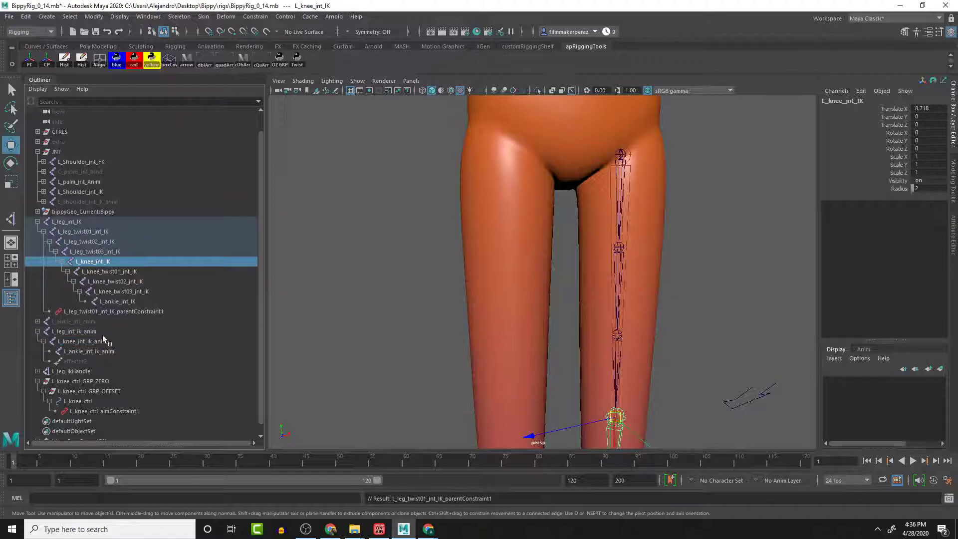
click(91, 342)
ctrl+click(95, 259)
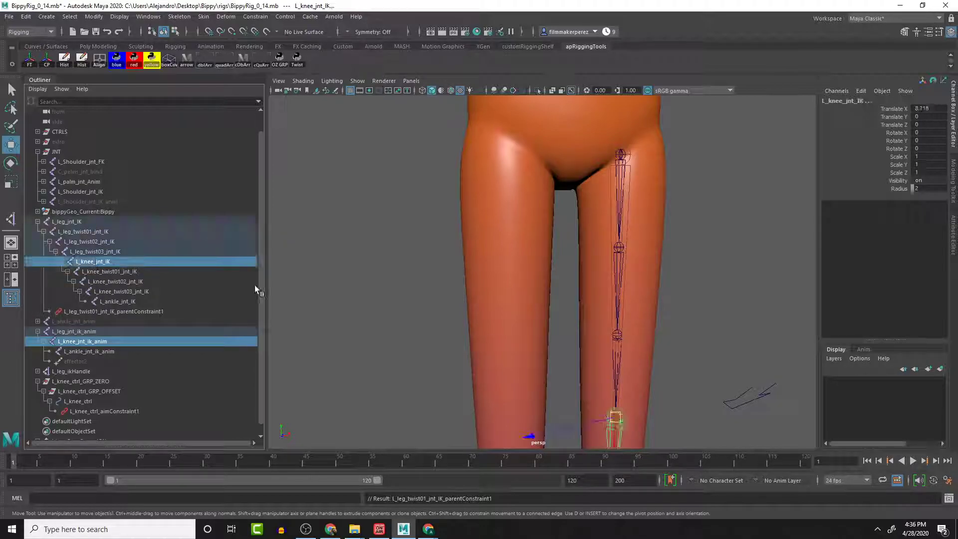
key(g)
Parent-constrain L_ankle_jnt_IK to the L_ankle_jnt_ik_anim joint
click(105, 362)
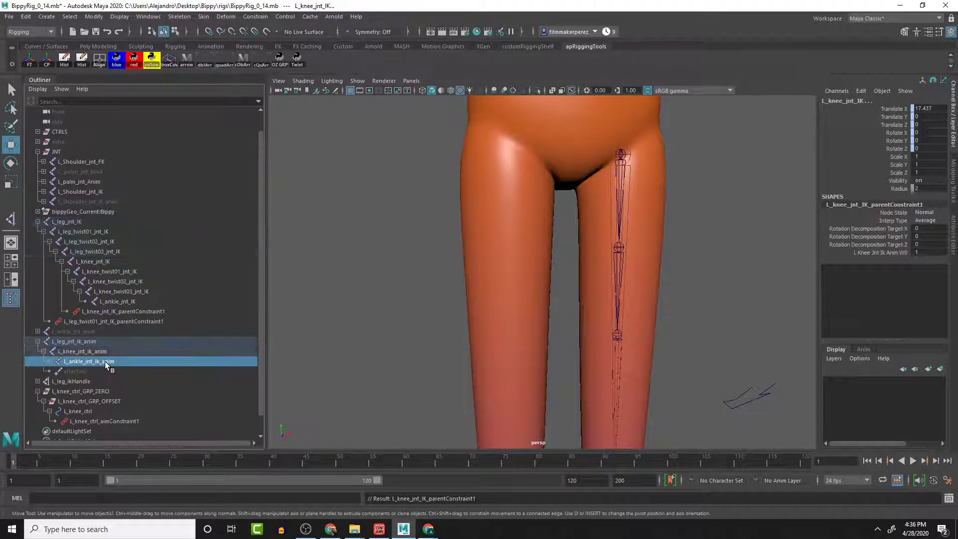
ctrl+click(117, 302)
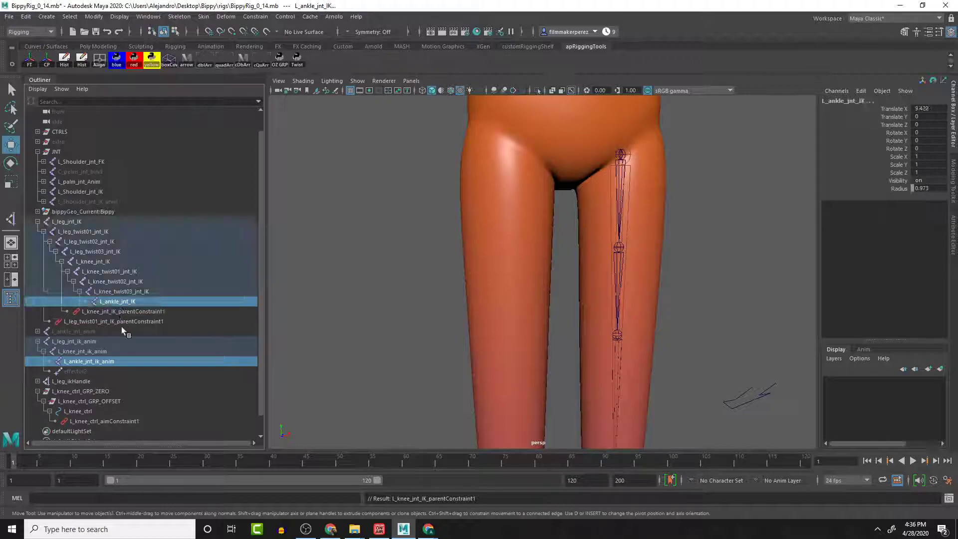
key(g)
Test the constrained left leg by moving L_leg_ikHandle upward, and undo the move
alt+middle_drag(694, 335, 699, 176)
alt+middle_drag(712, 269, 711, 182)
scroll(690, 230, down, 6)
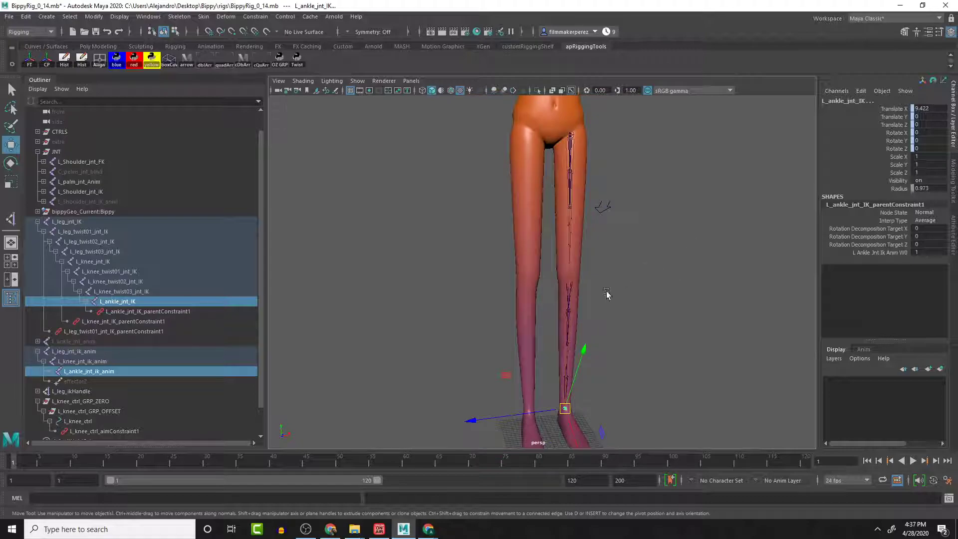
drag(526, 388, 603, 437)
drag(565, 408, 589, 301)
key(ctrl+z)
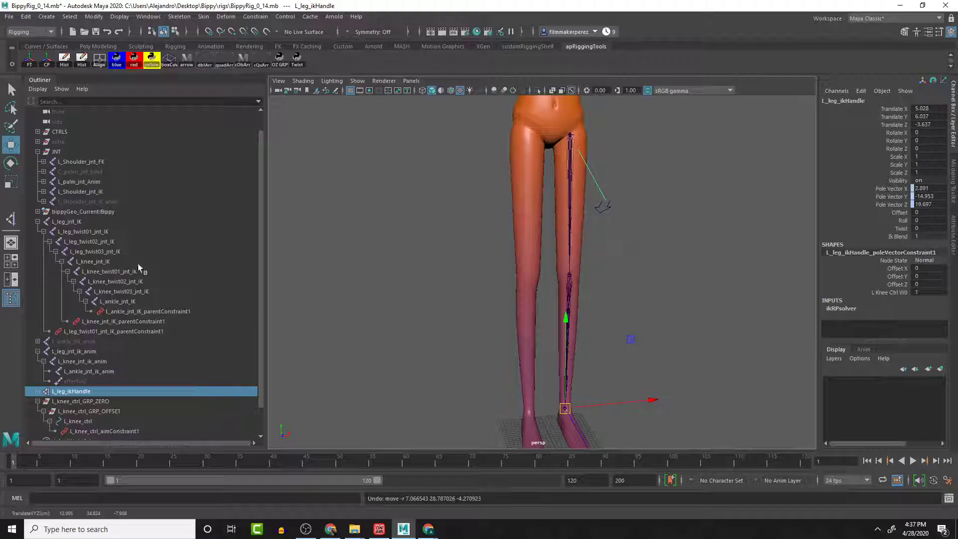
Collapse the L_leg_jnt_IK, L_leg_jnt_ik_anim and L_knee_ctrl_GRP_ZERO hierarchies in the Outliner
click(38, 221)
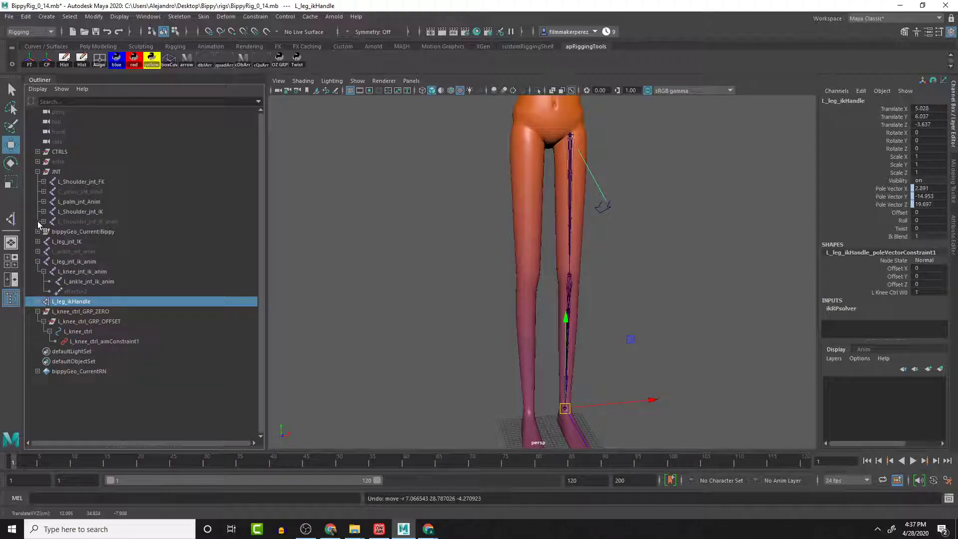
click(37, 262)
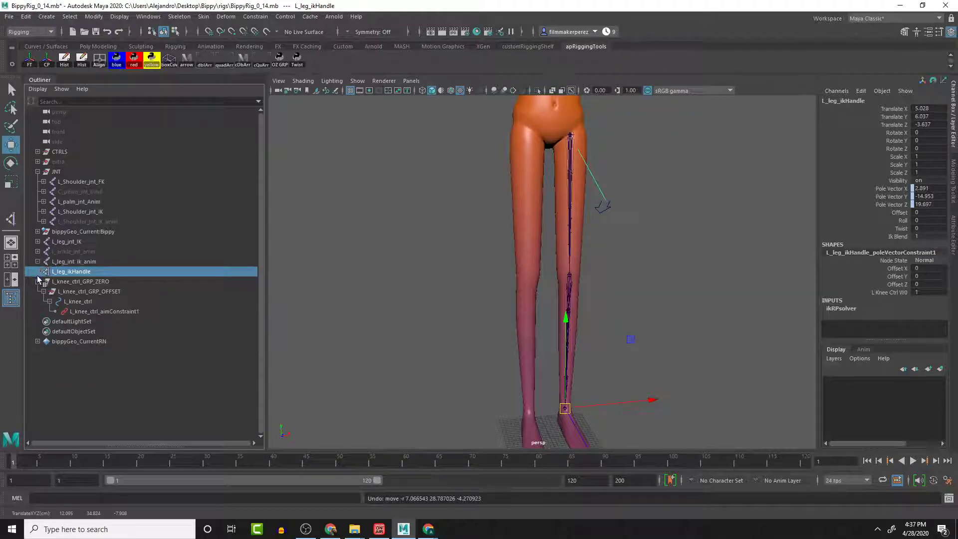
click(38, 282)
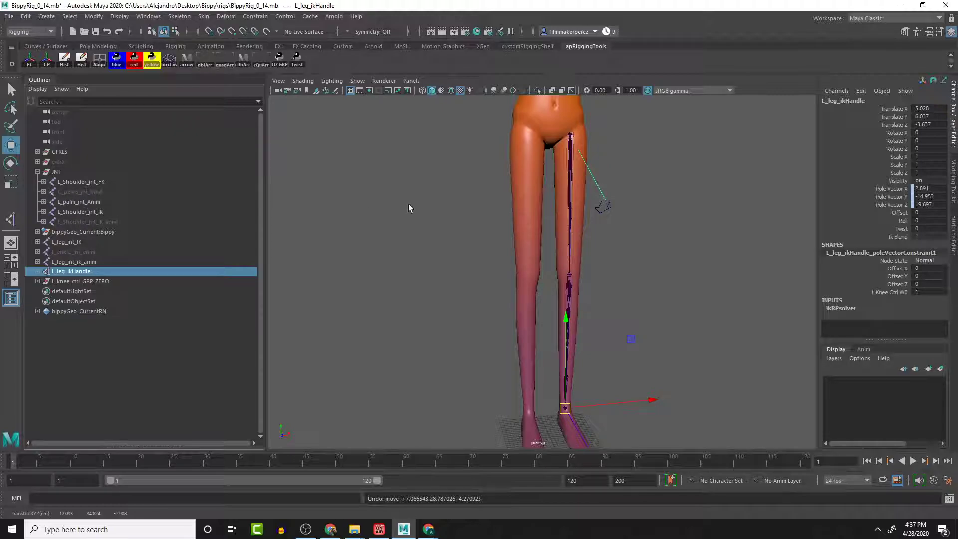
Unhide the pelvis bind joint in the JNT group by setting its Visibility to on
click(88, 193)
click(924, 180)
key(Return)
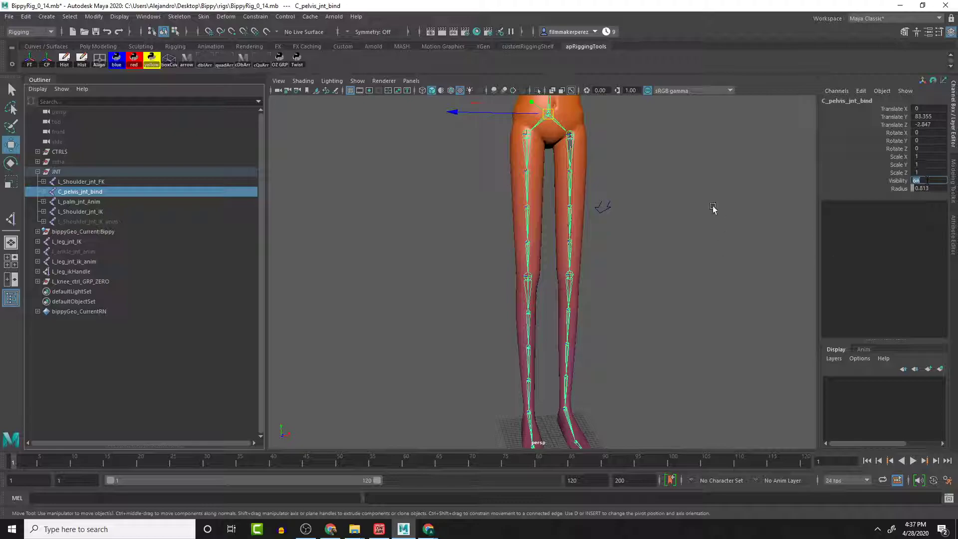
Expand C_pelvis_jnt_bind, select its child joint L_leg_jnt_bind, and frame the hips and upper legs
click(576, 135)
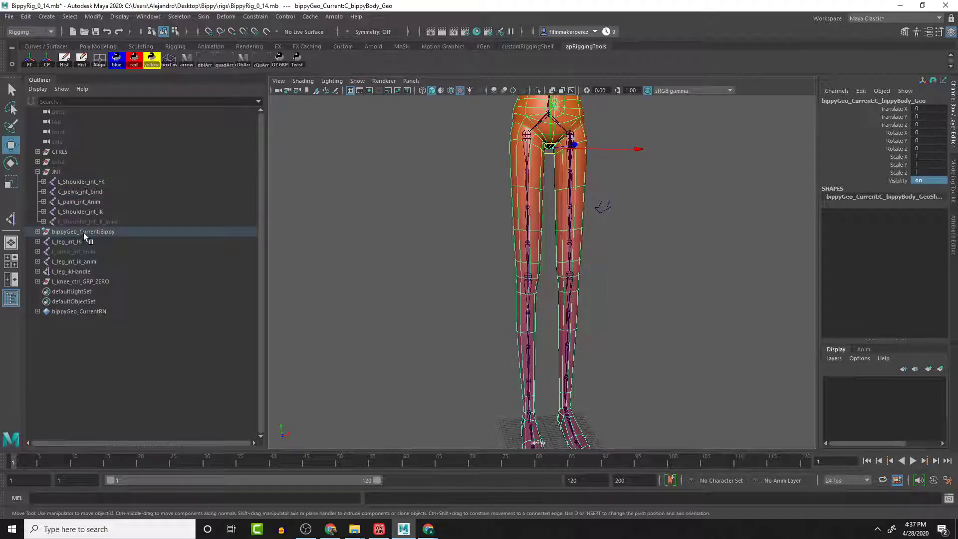
click(43, 191)
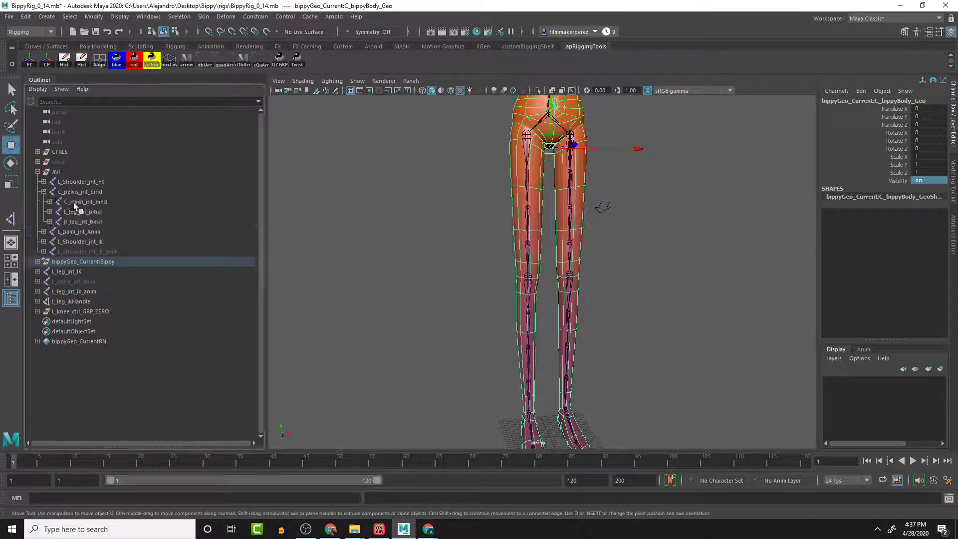
click(89, 211)
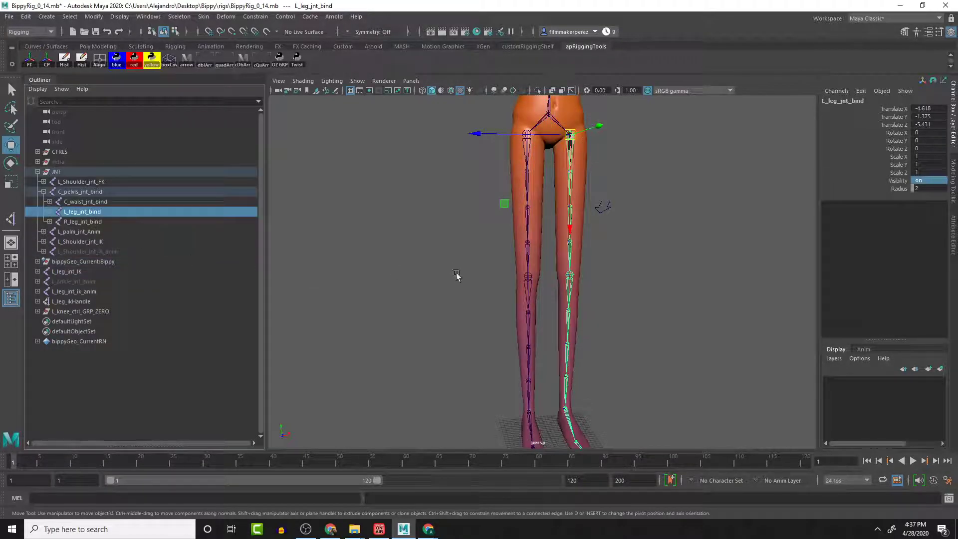
alt+drag(697, 201, 740, 193)
scroll(740, 193, up, 5)
alt+middle_drag(739, 193, 693, 391)
alt+drag(713, 283, 659, 266)
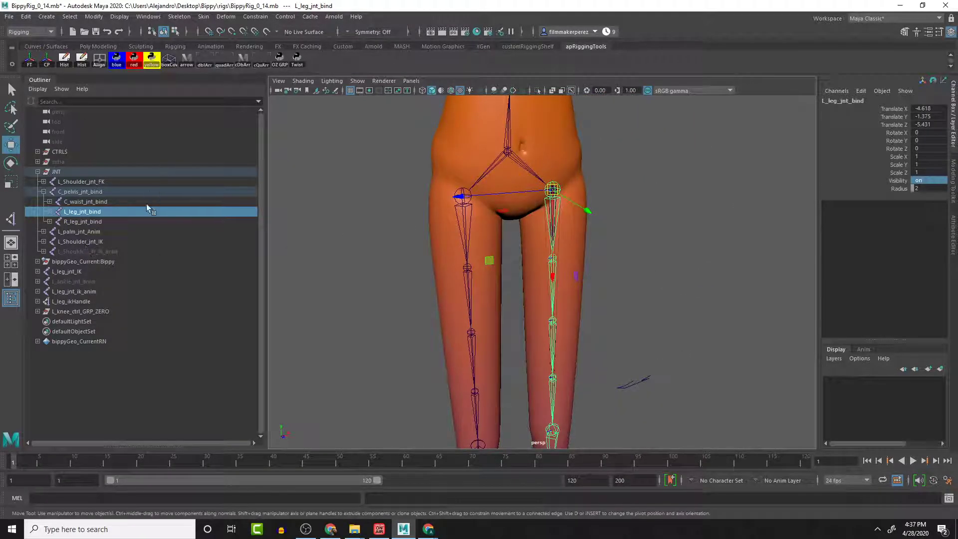
Expand the full L_leg_jnt_bind and L_leg_jnt_IK joint hierarchies in the Outliner
shift+click(49, 211)
scroll(56, 361, down, 1)
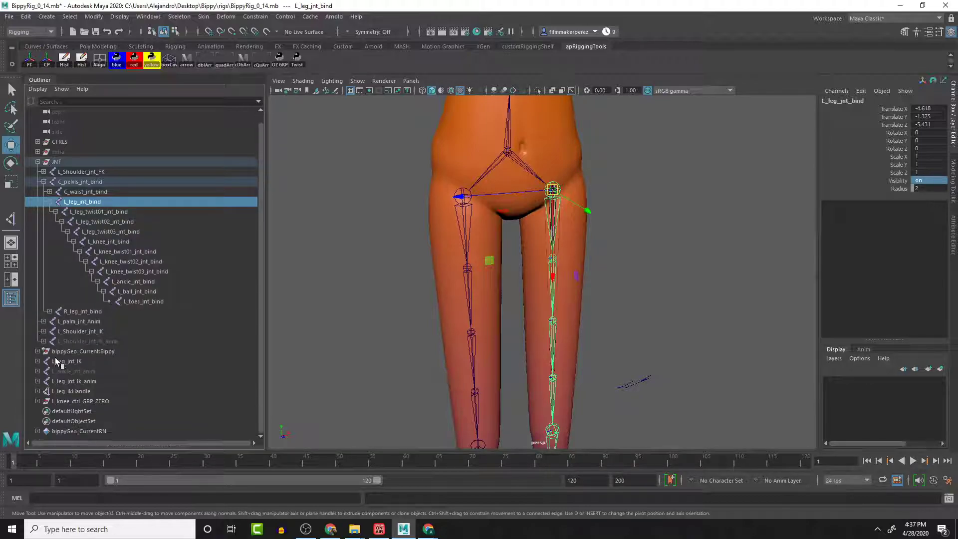
shift+click(38, 362)
scroll(124, 367, down, 4)
scroll(126, 363, up, 3)
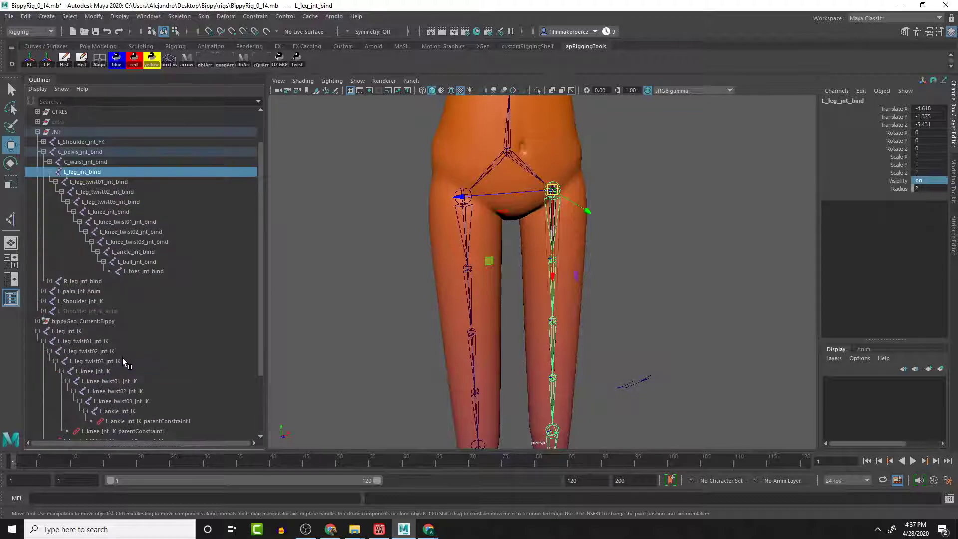
scroll(122, 360, down, 3)
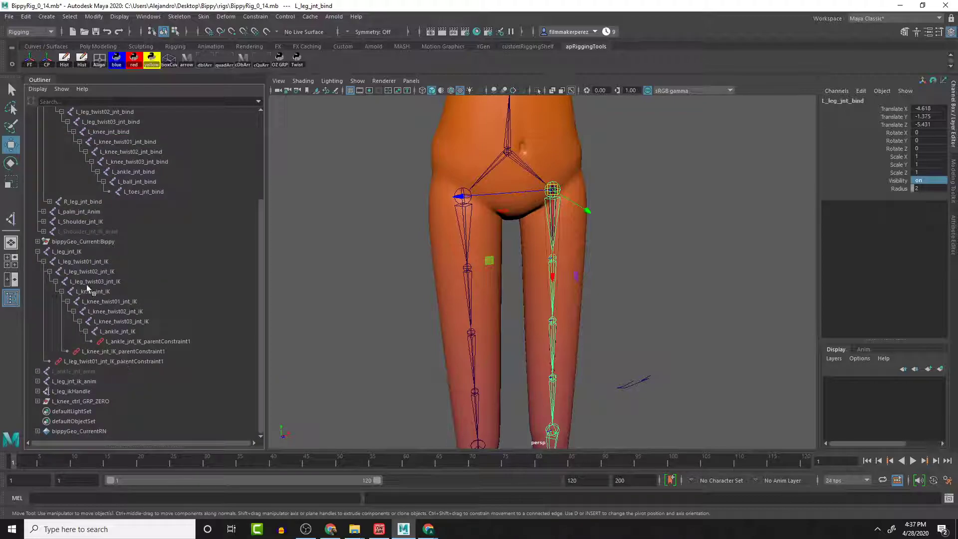
Parent-constrain L_leg_jnt_bind to the matching L_leg_jnt_IK joint
click(69, 252)
scroll(123, 226, up, 3)
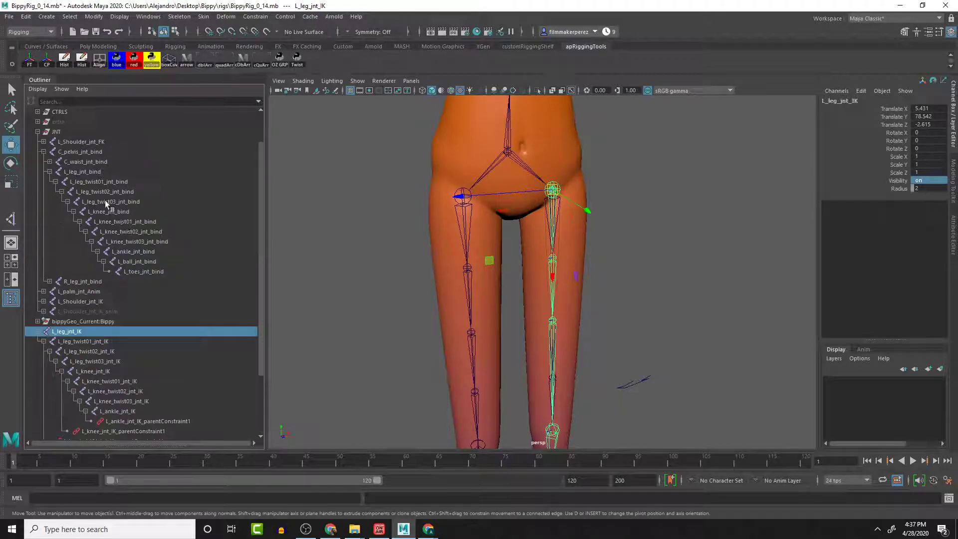
click(83, 172)
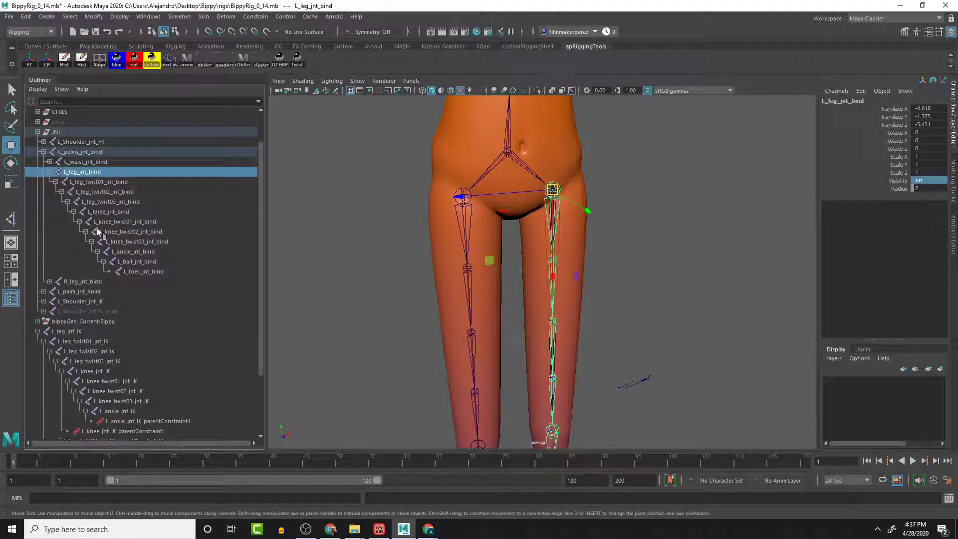
click(78, 333)
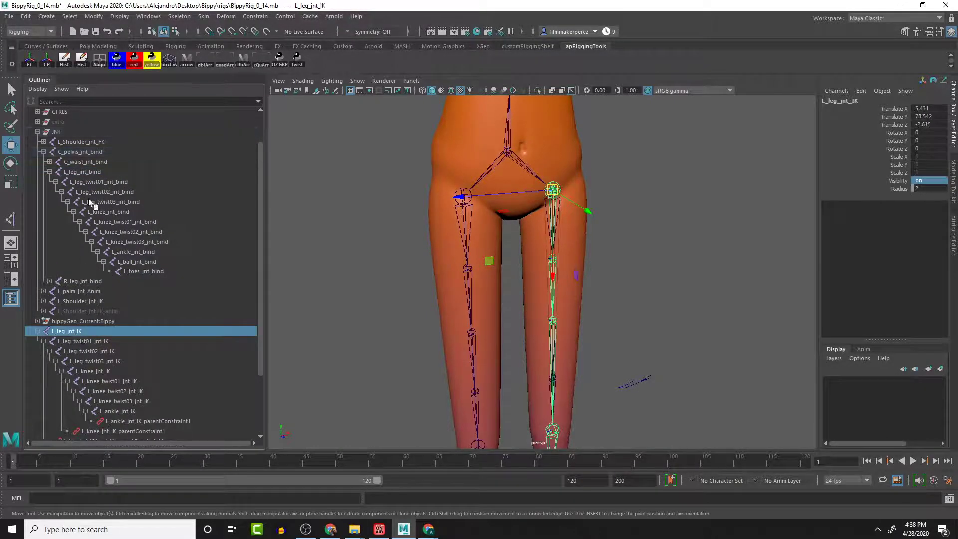
ctrl+click(86, 172)
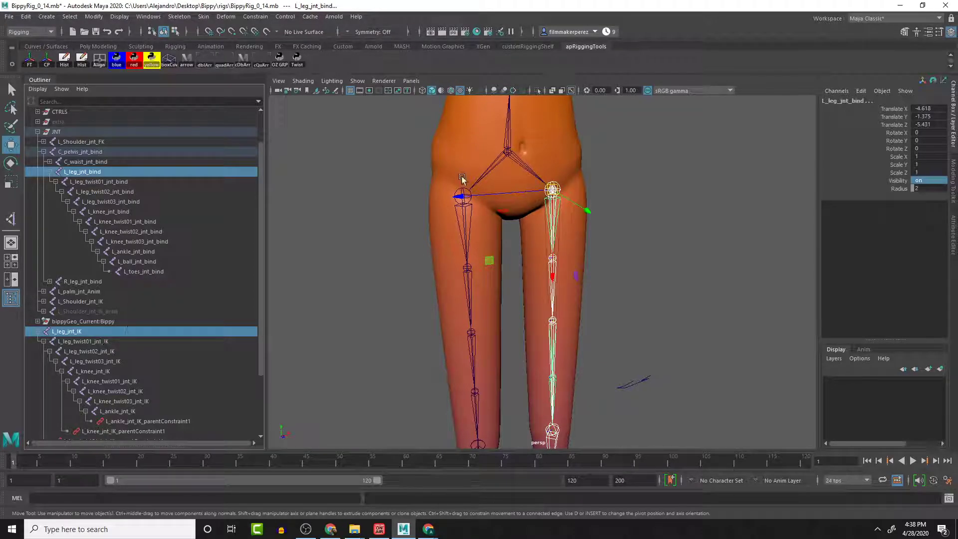
click(254, 17)
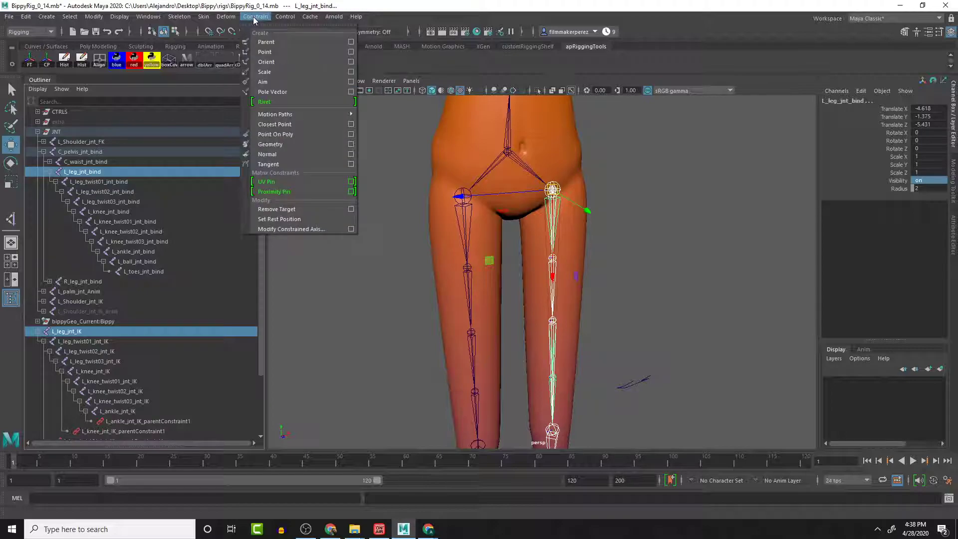
click(260, 42)
Parent-constrain L_leg_twist01_jnt_bind and L_leg_twist02_jnt_bind to their matching leg twist IK joints, one pair at a time
click(100, 351)
ctrl+click(111, 182)
key(g)
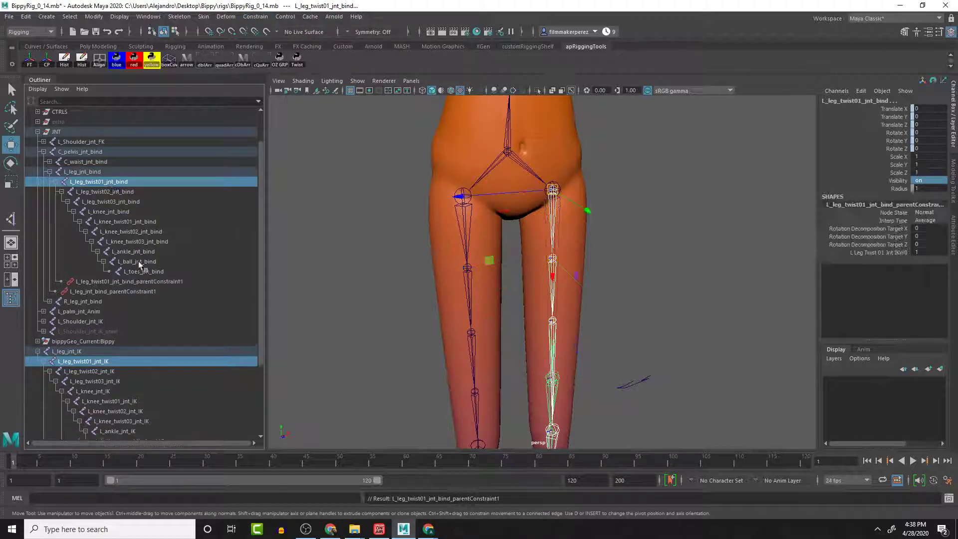
click(115, 372)
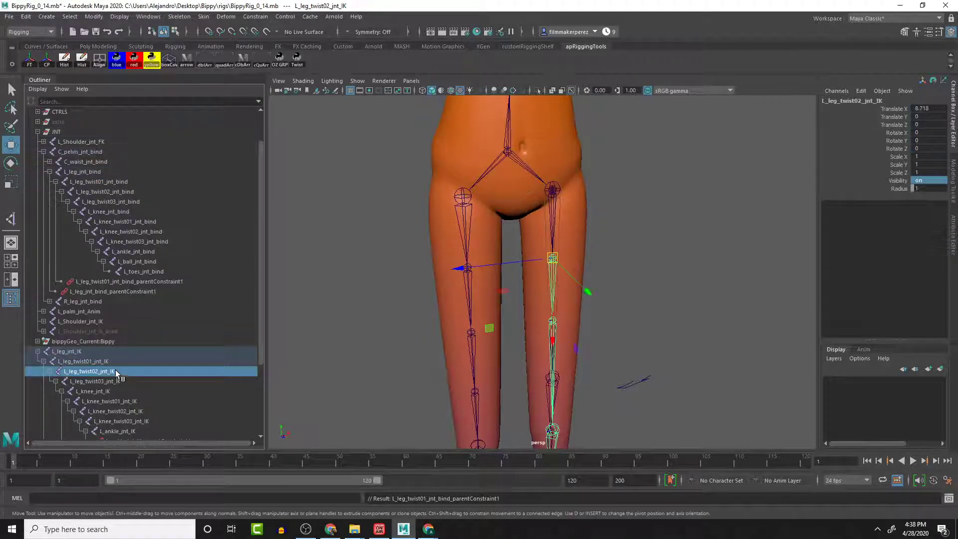
ctrl+click(118, 194)
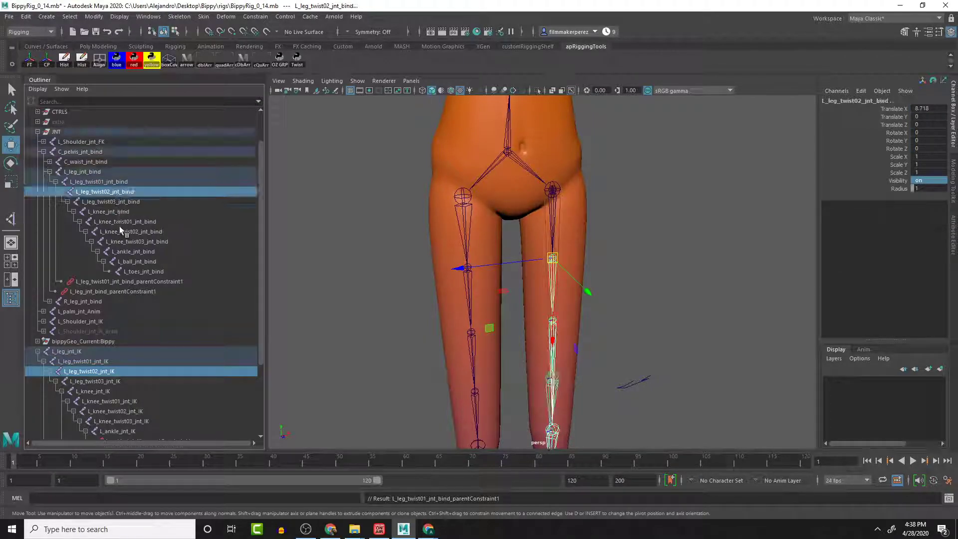
key(g)
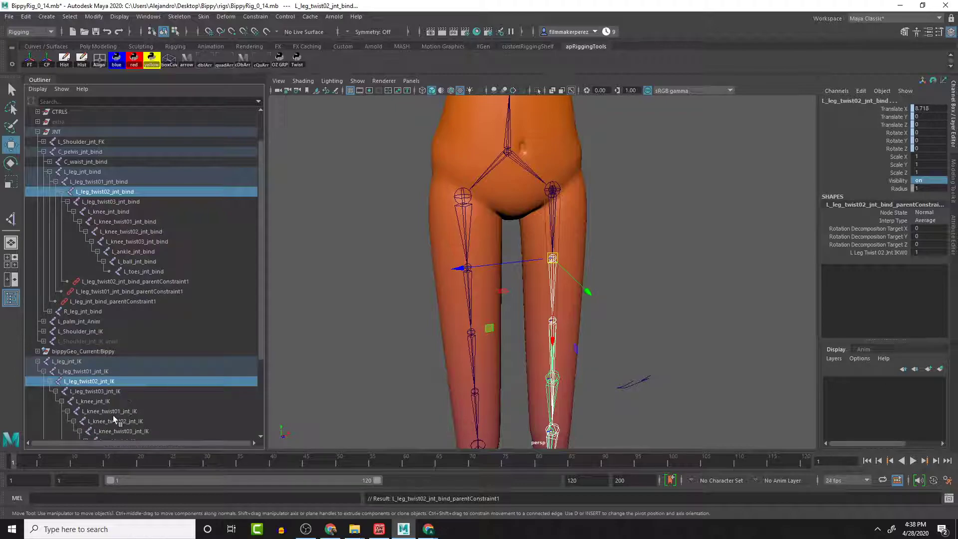
Parent-constrain L_leg_twist03_jnt_bind to L_leg_twist03_jnt_IK, and L_knee_jnt_bind to L_knee_jnt_IK
click(112, 390)
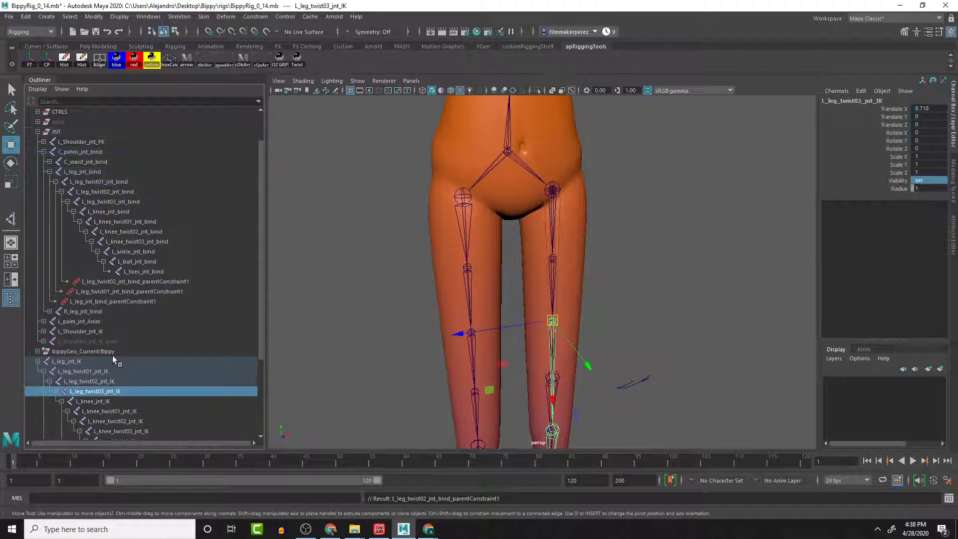
ctrl+click(115, 205)
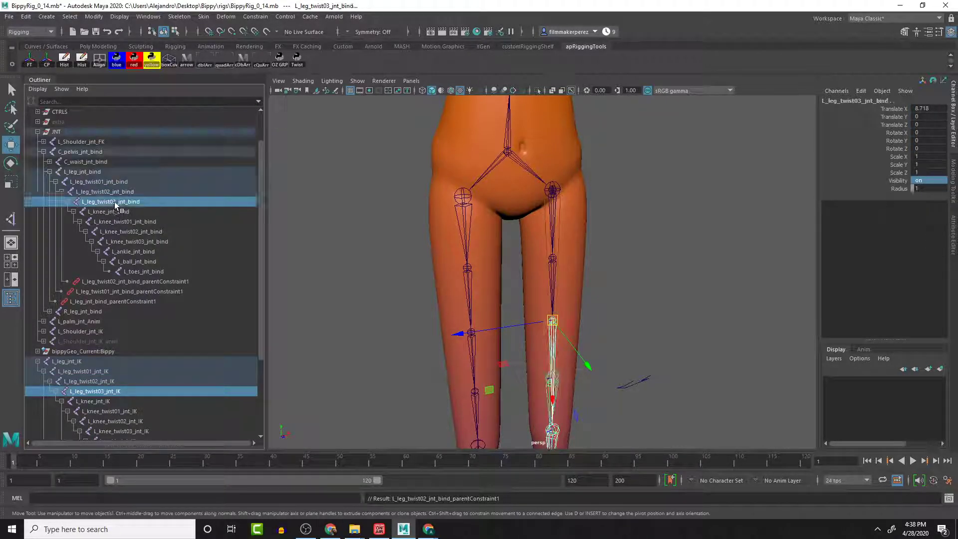
key(g)
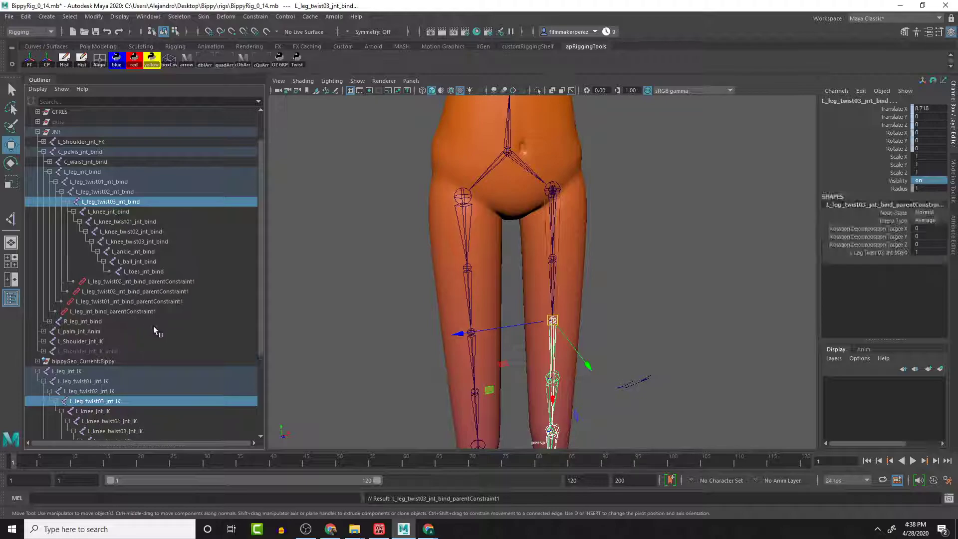
scroll(185, 348, down, 3)
click(112, 331)
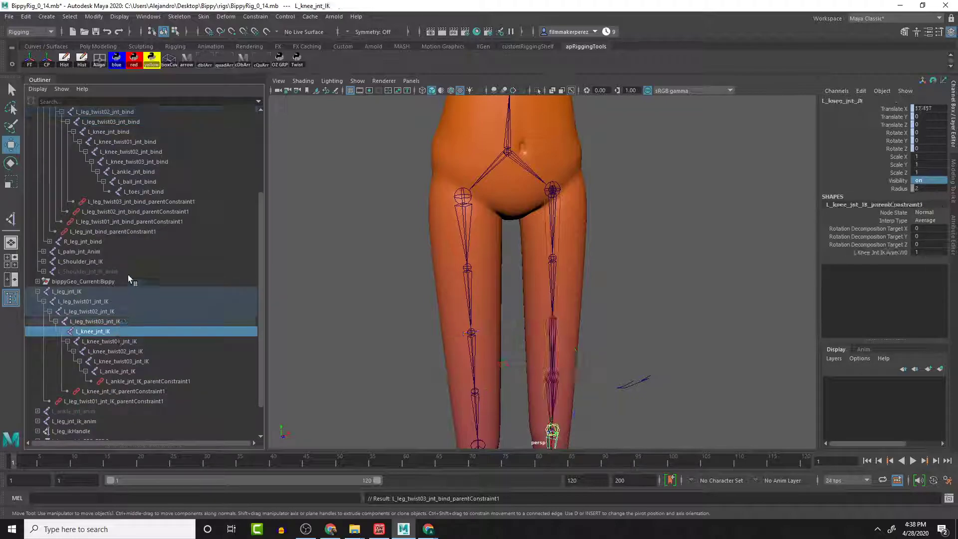
ctrl+click(126, 132)
key(g)
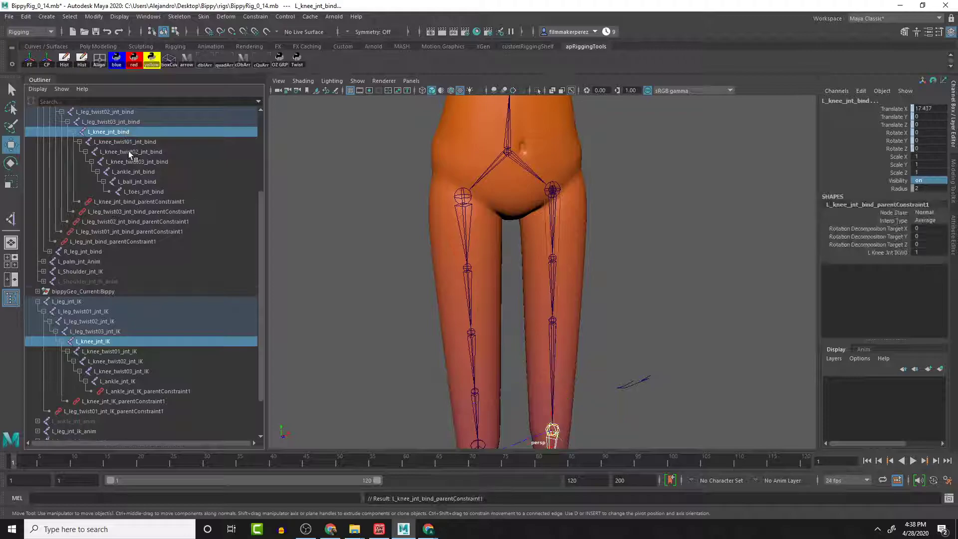
Parent-constrain L_knee_twist01_jnt_bind and L_knee_twist02_jnt_bind to their matching knee twist IK joints, one pair at a time
click(121, 352)
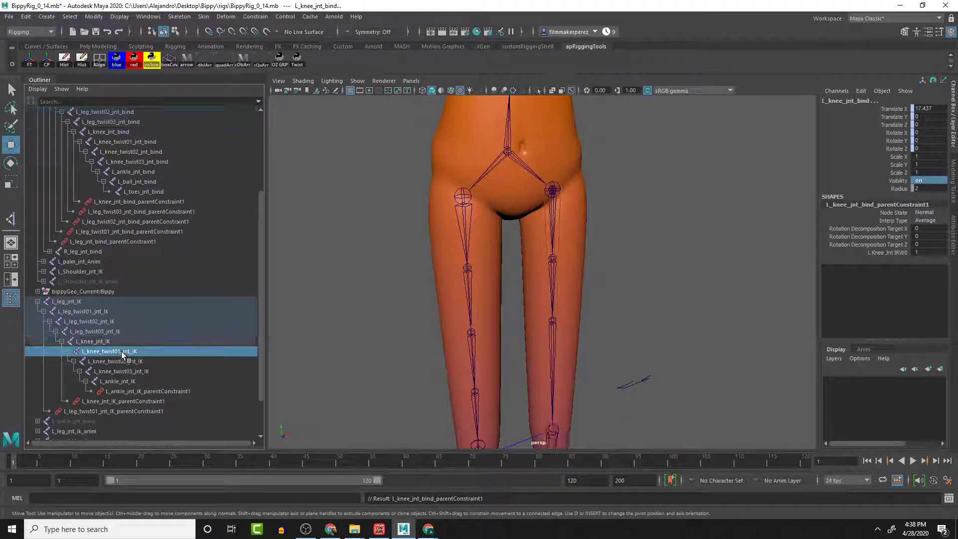
ctrl+click(119, 145)
key(g)
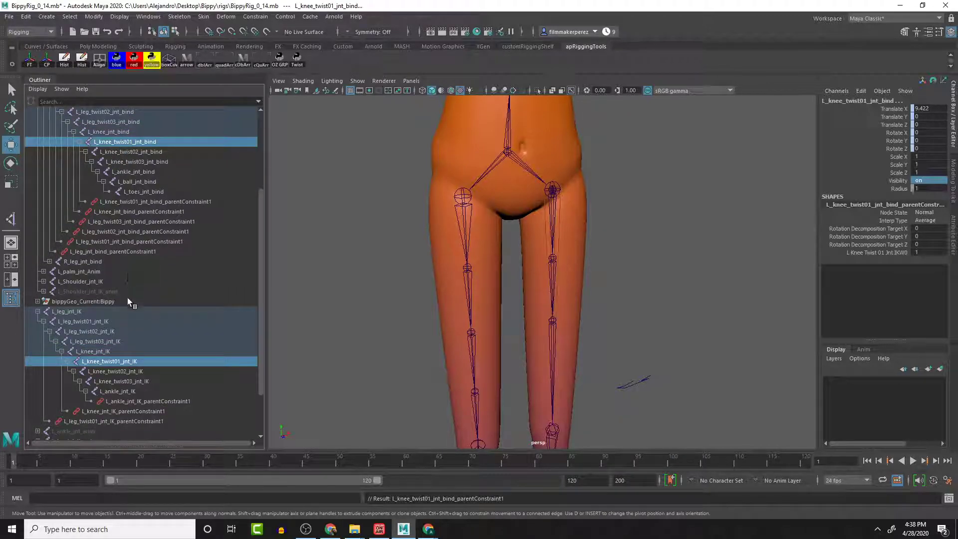
click(130, 371)
ctrl+click(130, 151)
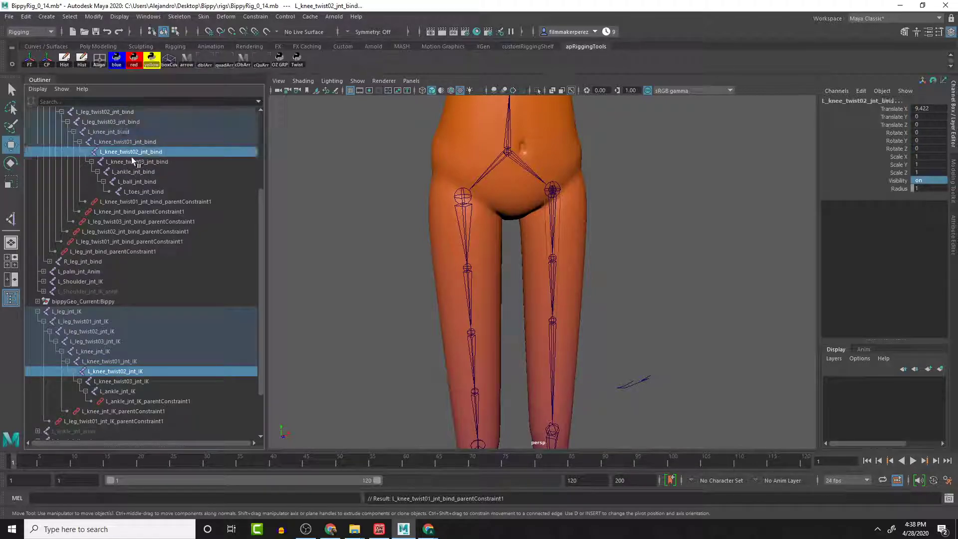
key(g)
Parent-constrain L_knee_twist03_jnt_bind to L_knee_twist03_jnt_IK, and L_ankle_jnt_bind to L_ankle_jnt_IK
click(130, 390)
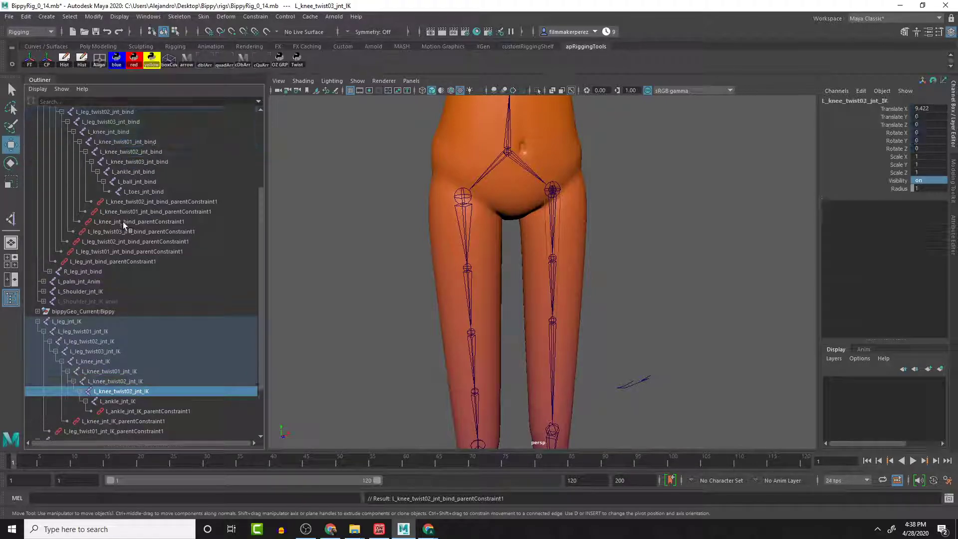
ctrl+click(139, 163)
key(g)
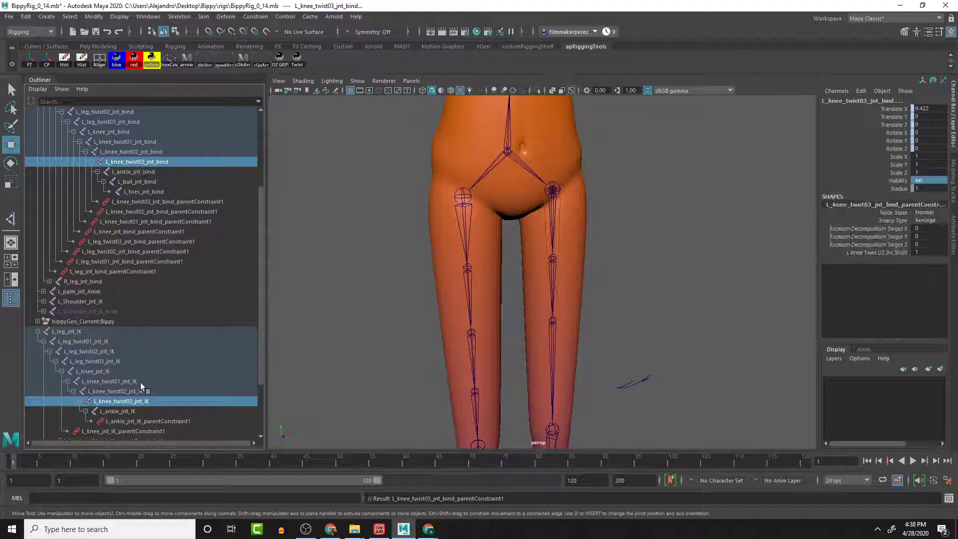
click(133, 412)
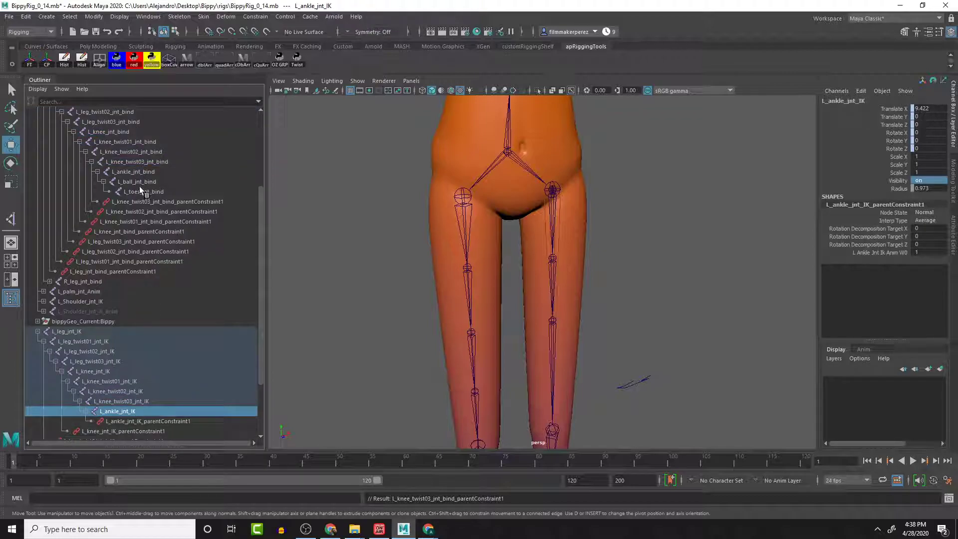
ctrl+click(139, 171)
key(g)
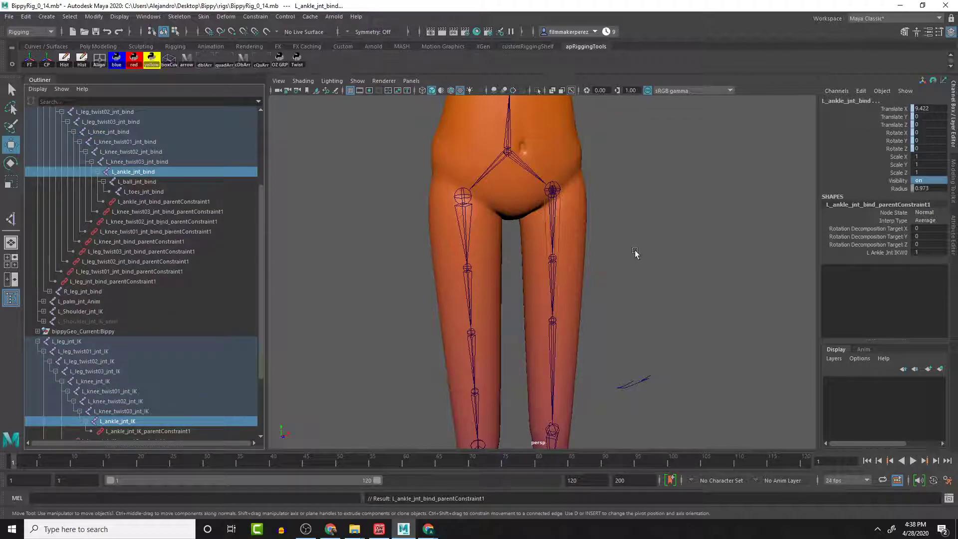
Test the left leg's constraints by moving L_leg_ikHandle, and undo the move
scroll(656, 264, down, 3)
alt+middle_drag(656, 294, 632, 200)
drag(529, 359, 533, 336)
key(ctrl+z)
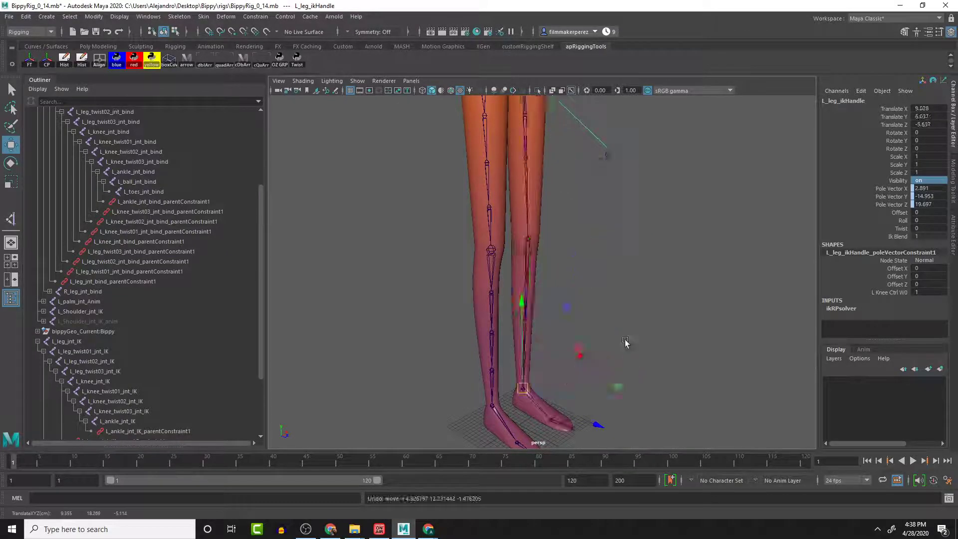
alt+drag(648, 298, 592, 358)
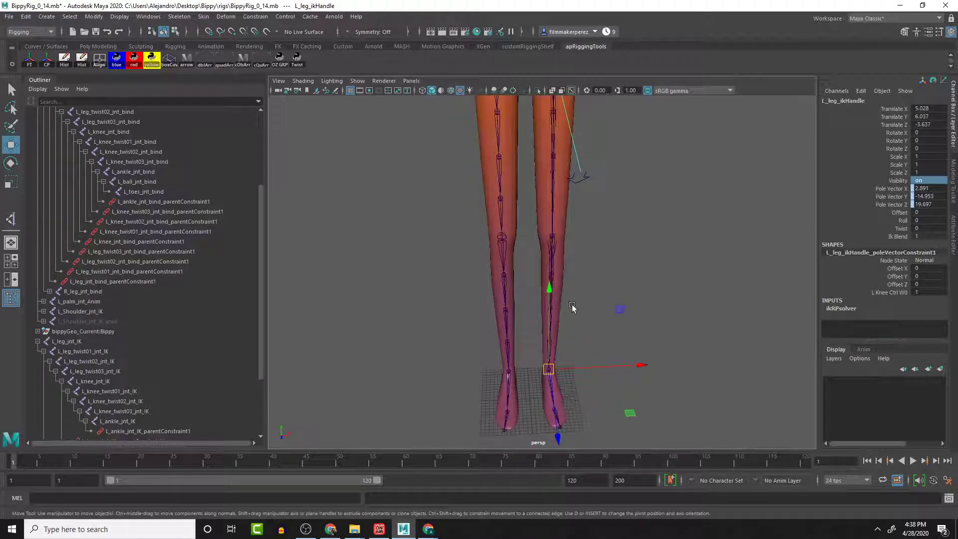
Collapse the L_leg_jnt_bind and L_leg_jnt_IK hierarchies in the Outliner
scroll(154, 182, up, 4)
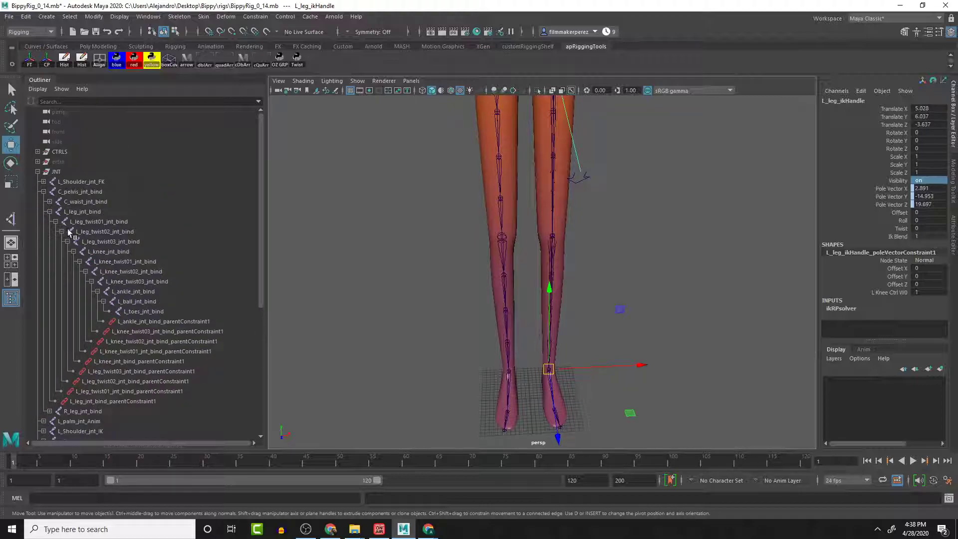
click(49, 212)
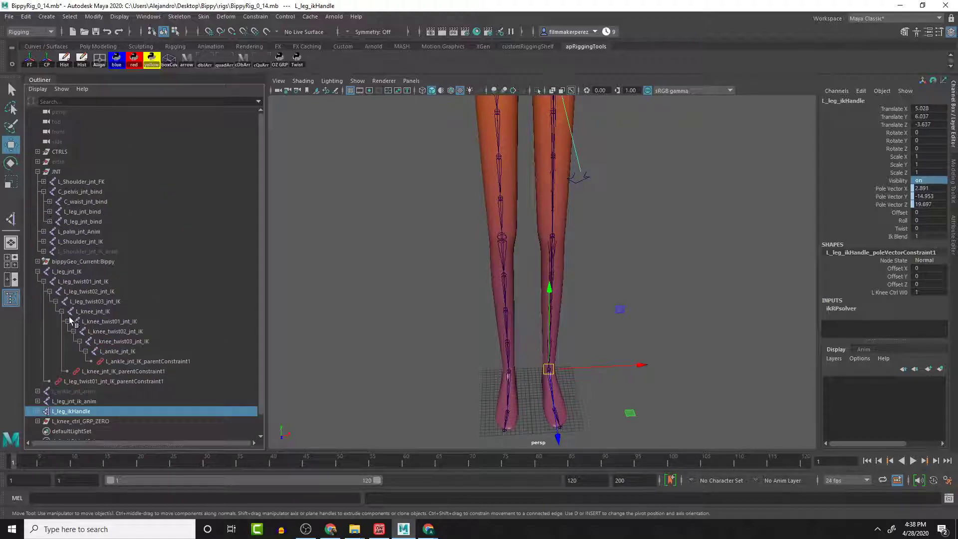
click(38, 271)
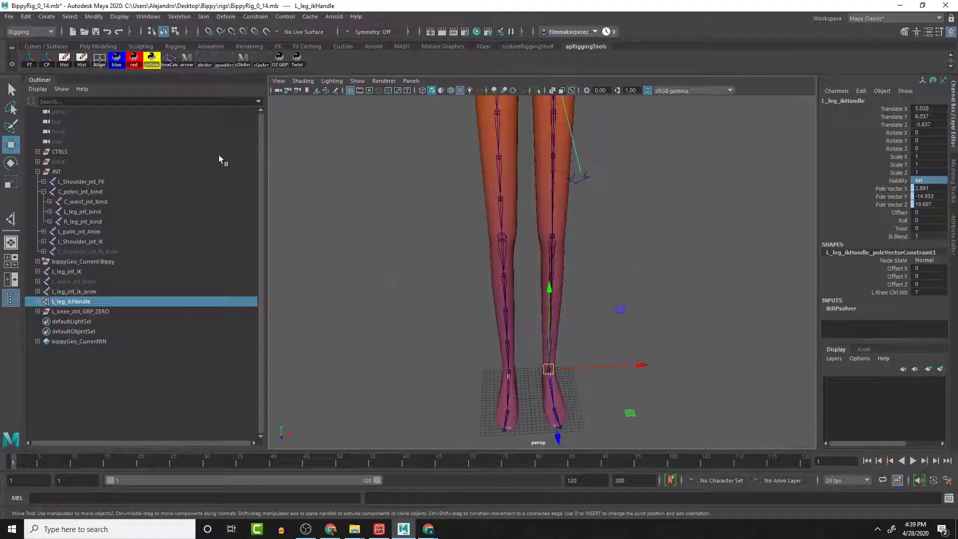
Create a NURBS circle as the control curve for the left foot
alt+middle_drag(615, 188, 630, 257)
scroll(618, 336, down, 6)
scroll(619, 335, up, 3)
scroll(622, 320, up, 2)
alt+middle_drag(618, 325, 633, 289)
scroll(626, 304, up, 5)
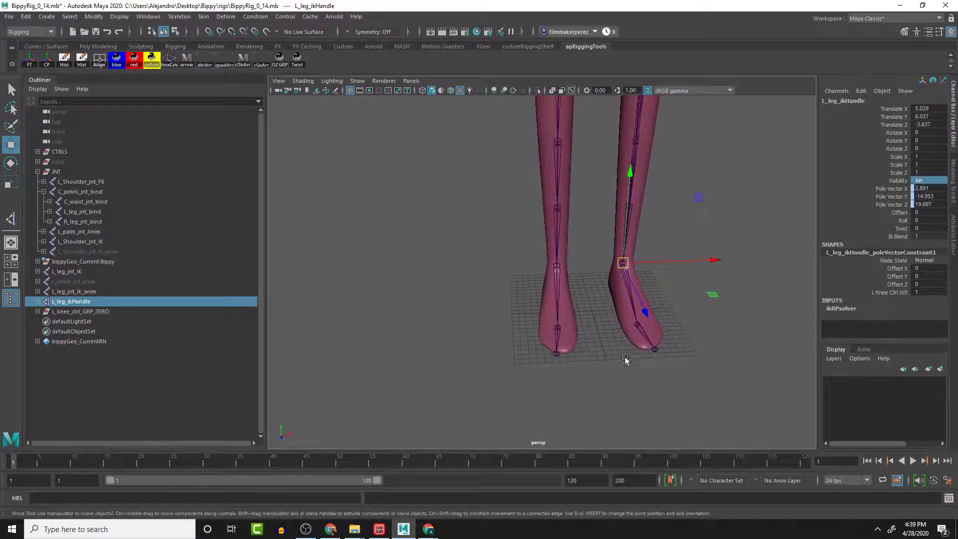
alt+drag(647, 314, 520, 299)
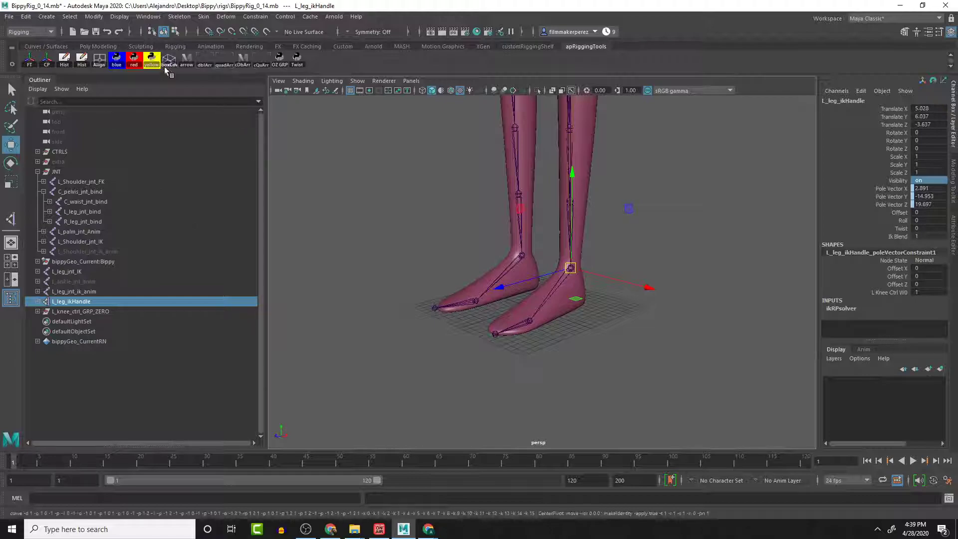
click(46, 17)
mouse_move(94, 50)
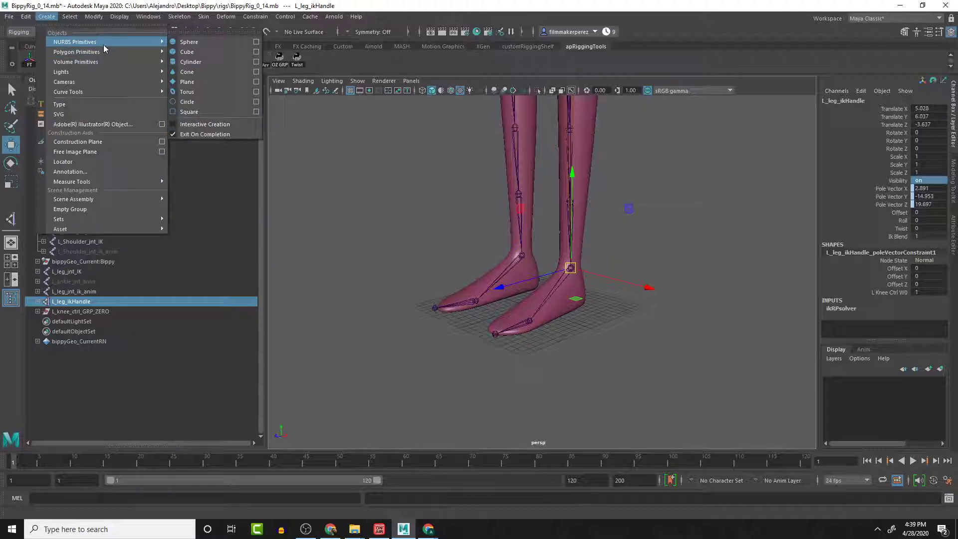
mouse_move(140, 51)
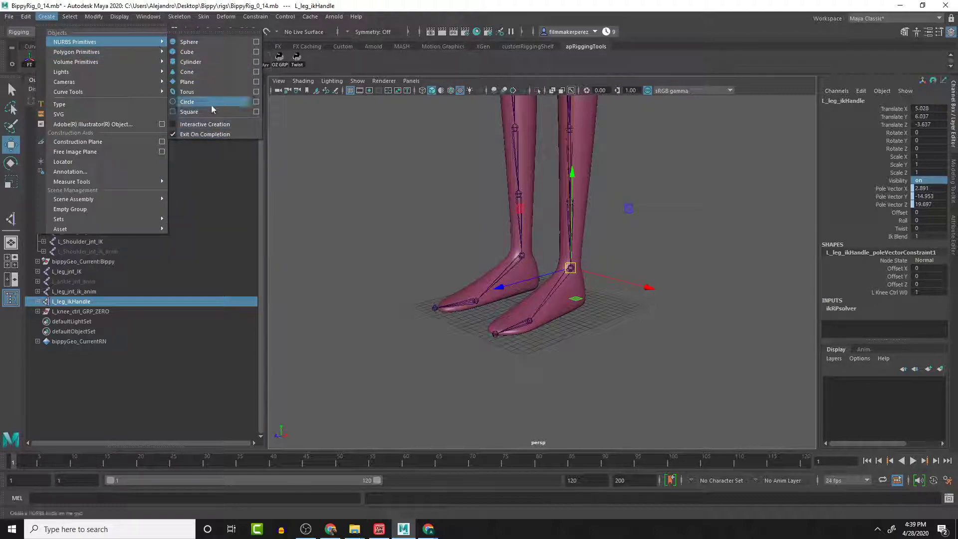
click(211, 101)
Align the new NURBS circle to the left ankle bind joint, L_ankle_jnt_bind
alt+drag(504, 217, 562, 272)
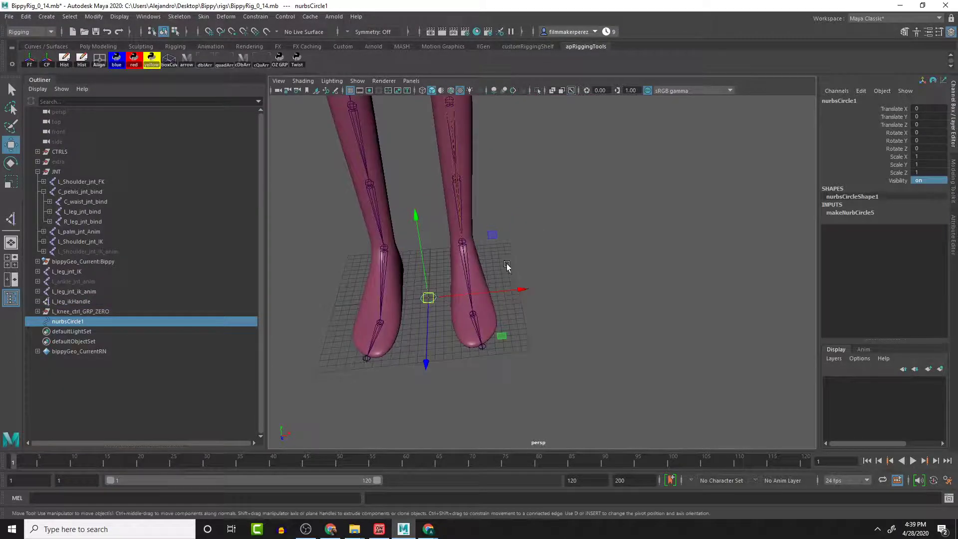
click(465, 251)
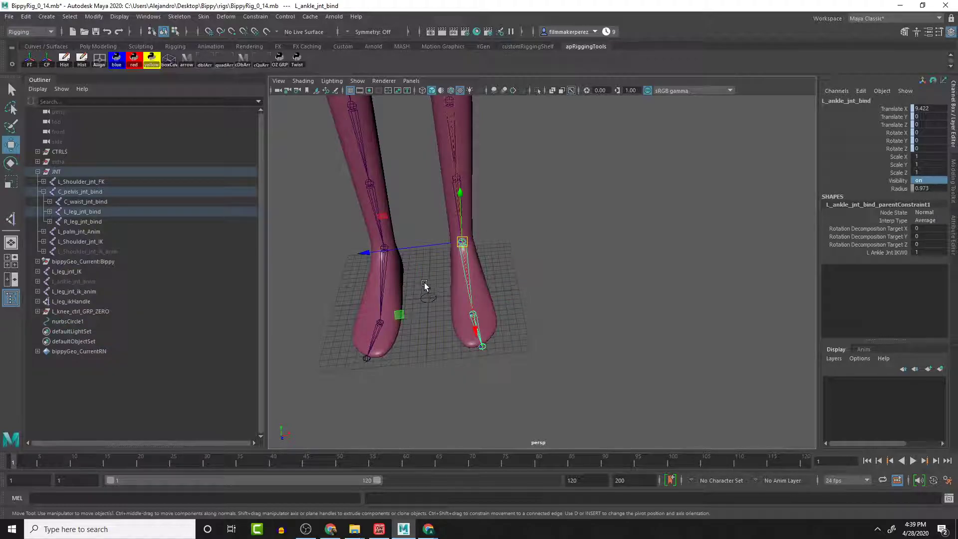
click(427, 295)
shift+click(469, 262)
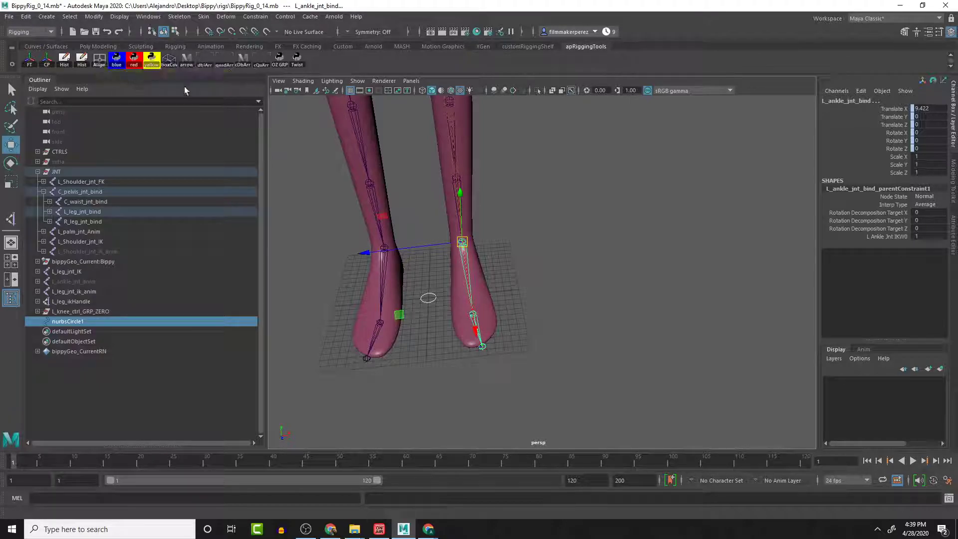
click(99, 64)
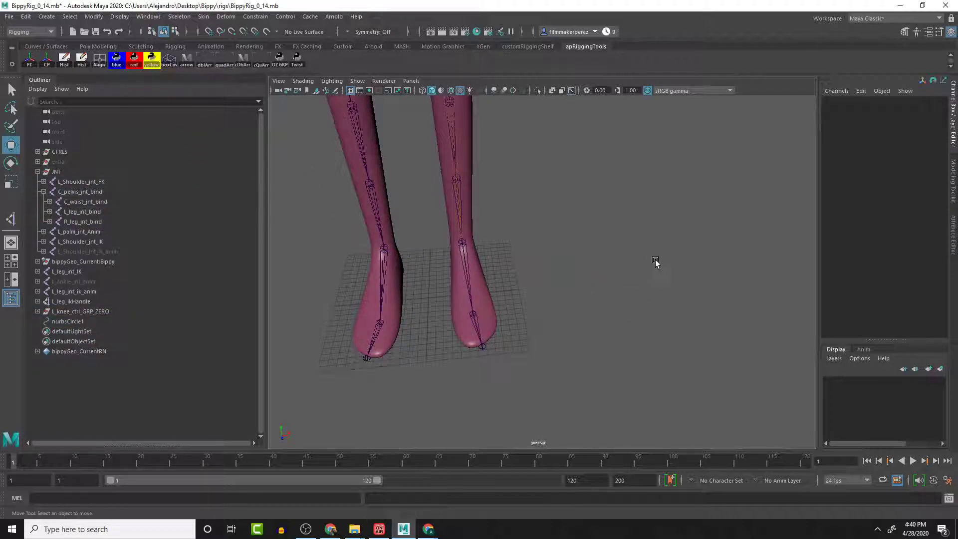
Display the viewport in wireframe and select the NURBS circle at the left ankle
key(4)
scroll(508, 257, up, 6)
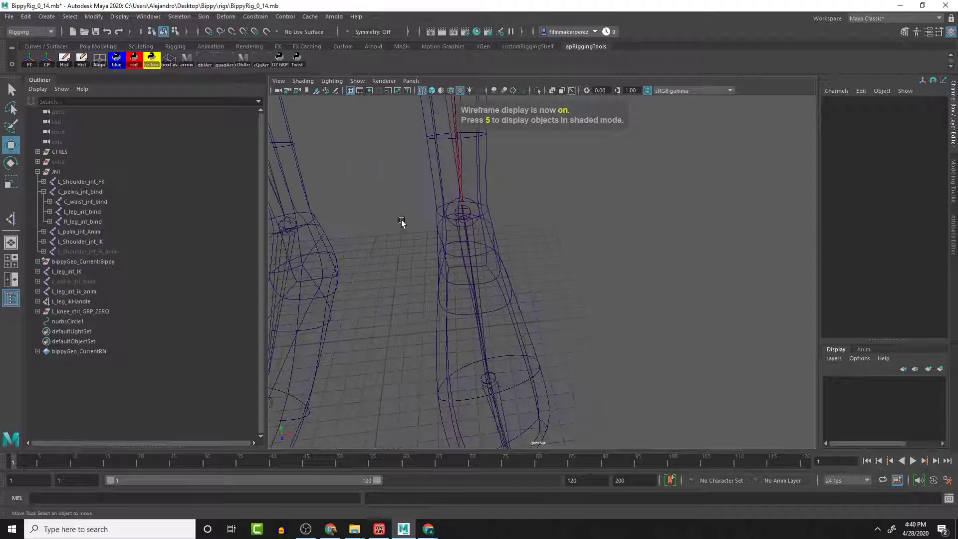
alt+drag(401, 222, 624, 205)
click(403, 222)
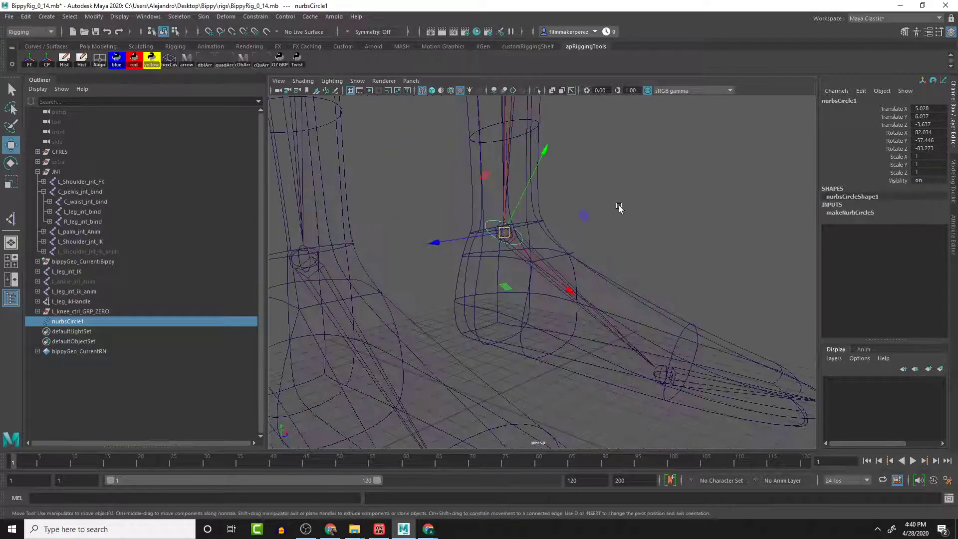
alt+drag(541, 271, 521, 280)
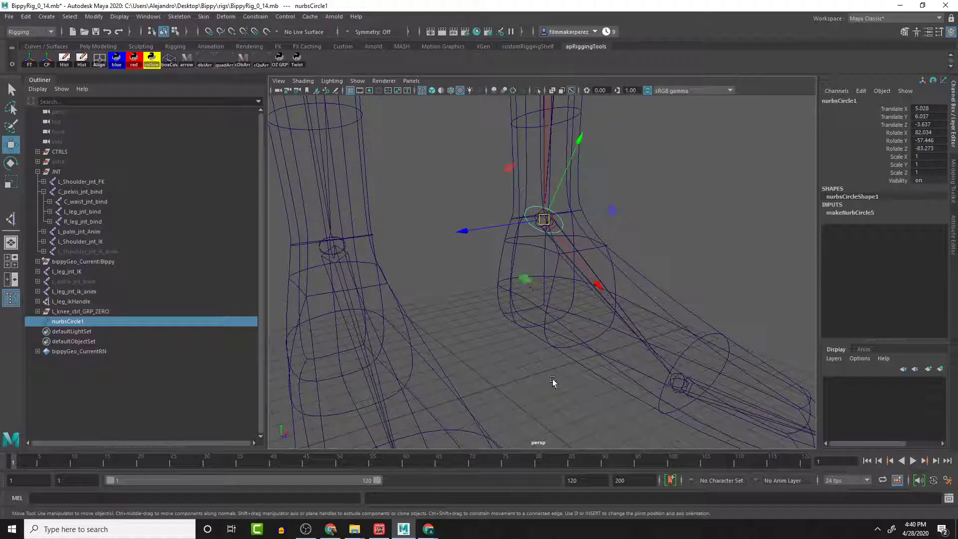
alt+drag(566, 342, 533, 336)
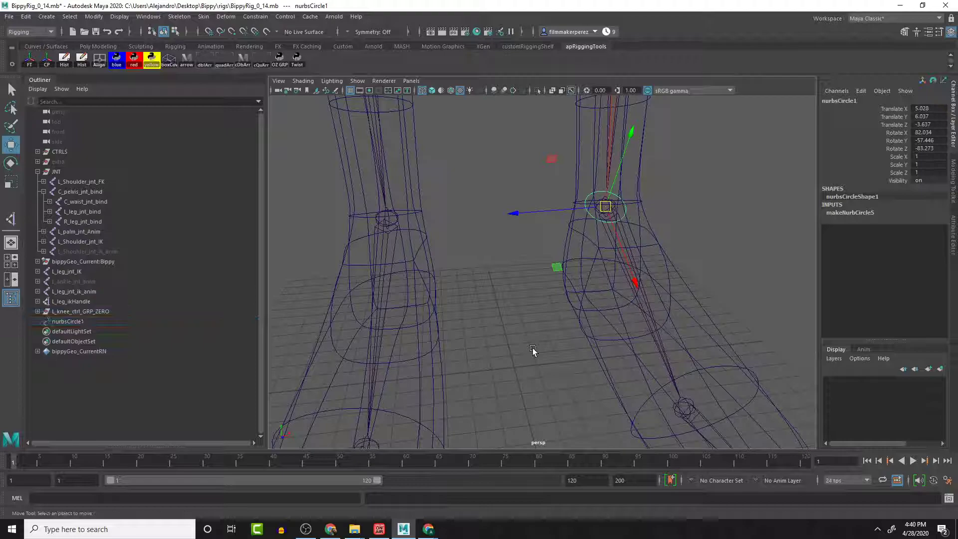
key(F8)
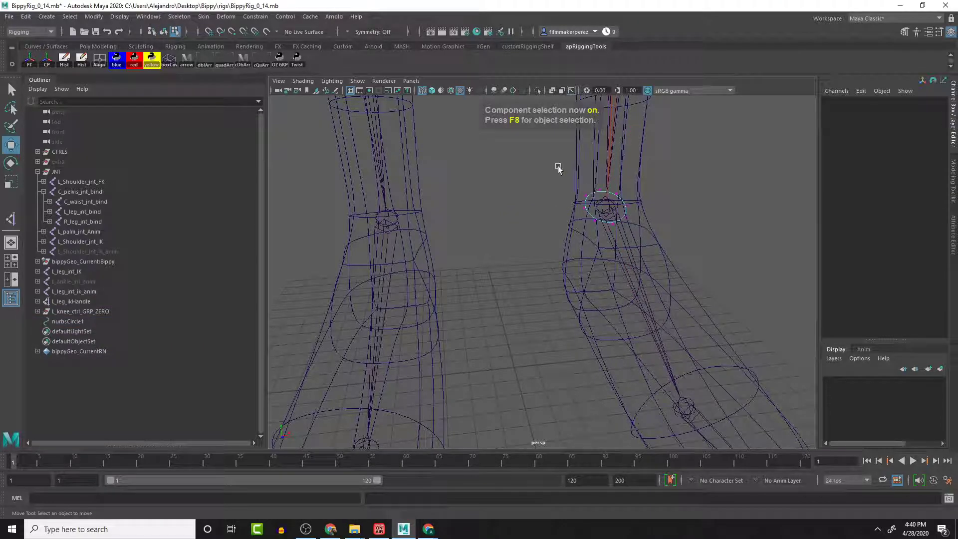
drag(552, 165, 618, 212)
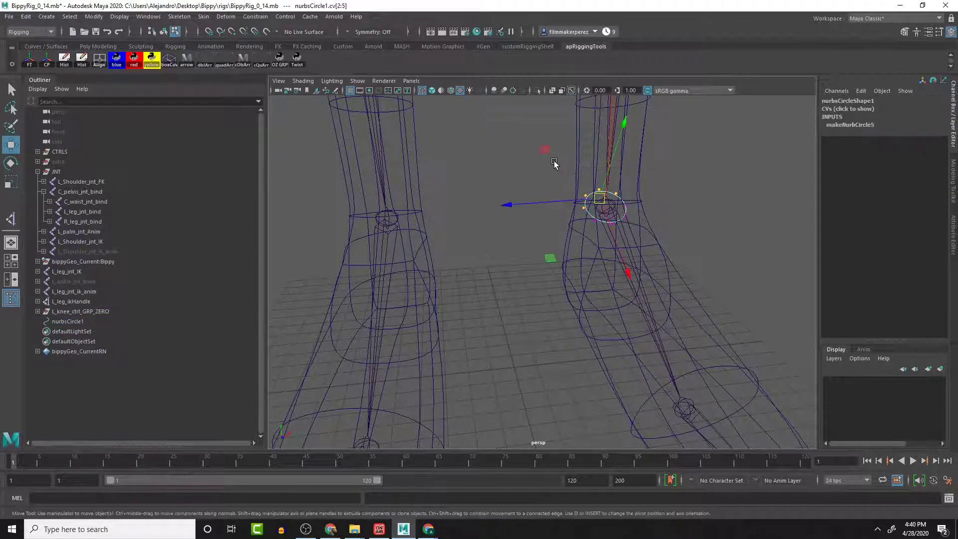
key(F8)
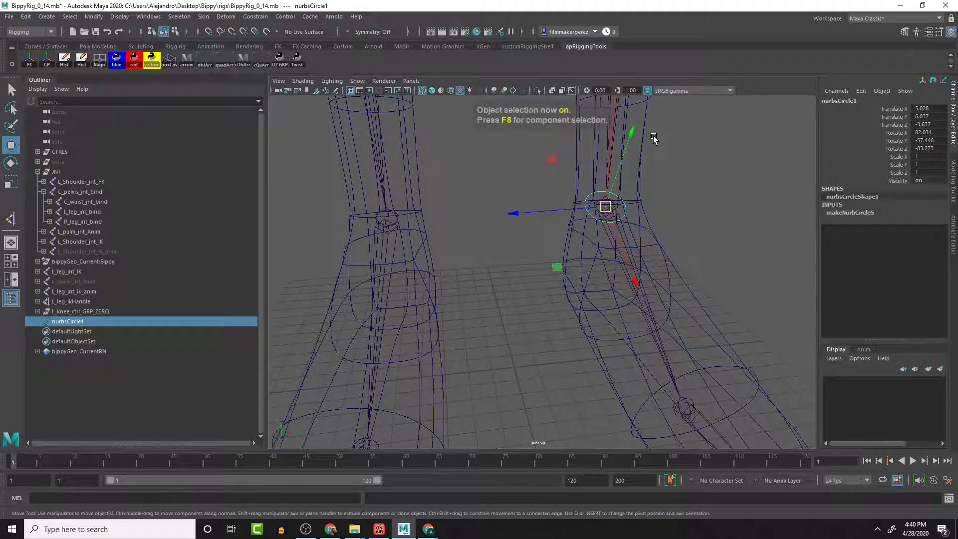
Set the NURBS circle's Rotate X, Y and Z to 0
drag(943, 129, 943, 148)
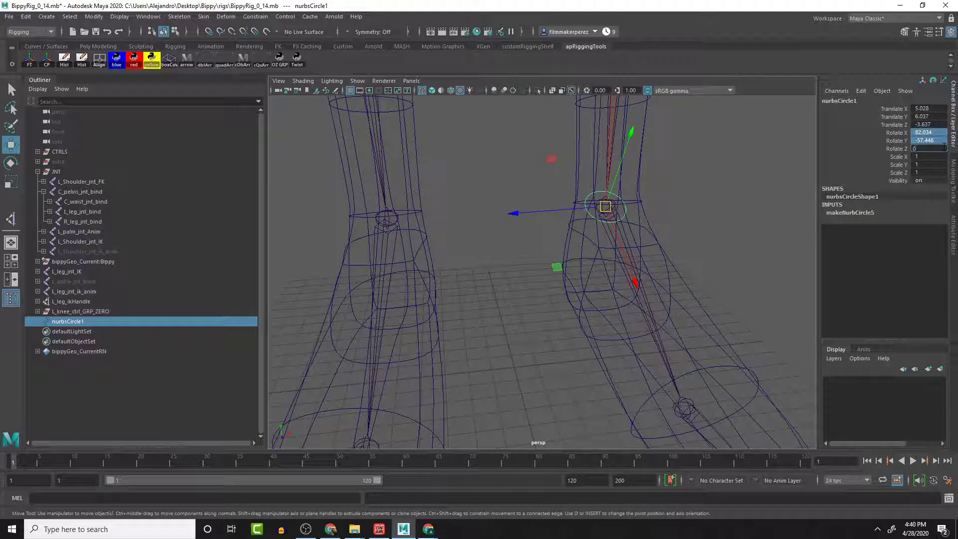
key(Return)
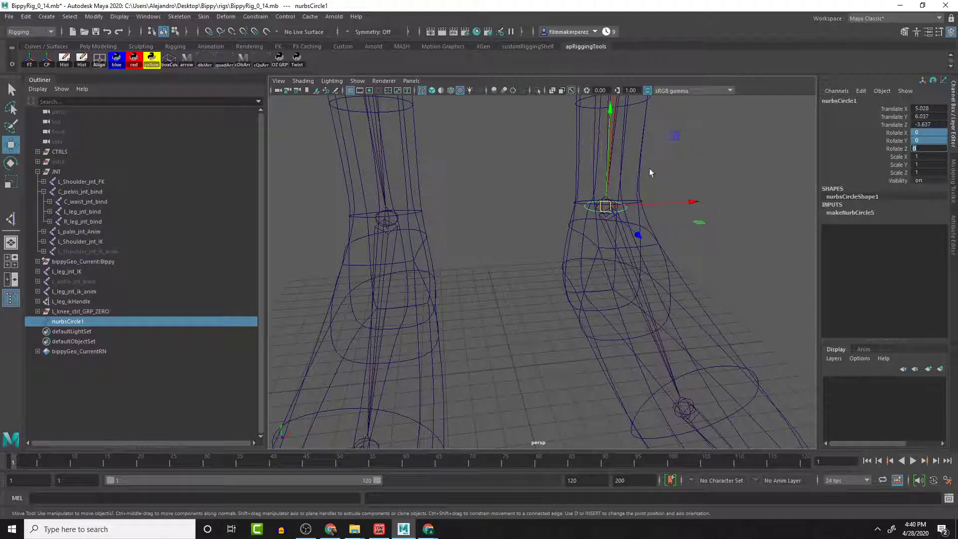
key(Return)
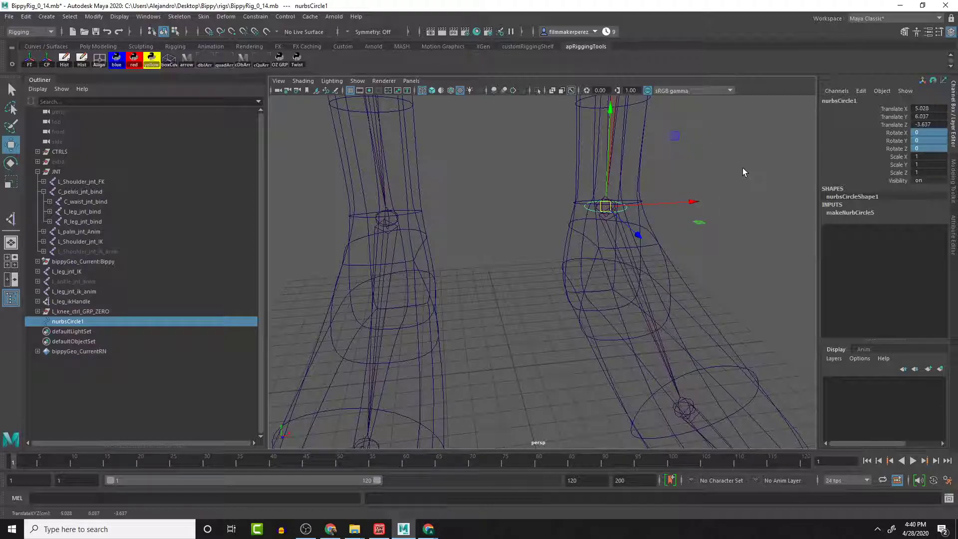
Move all of the circle's CVs straight down to floor level beneath the left foot, leaving its pivot at the ankle
key(F8)
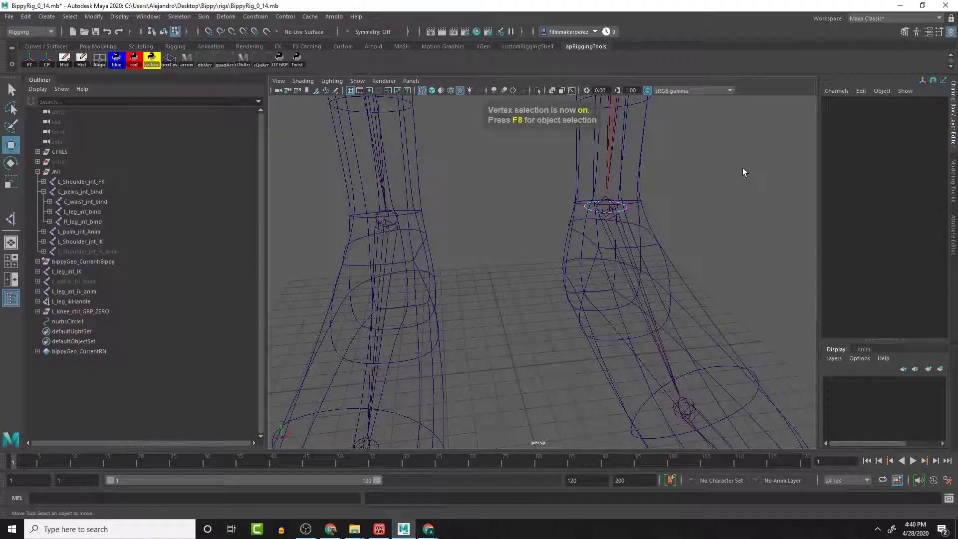
drag(549, 186, 686, 258)
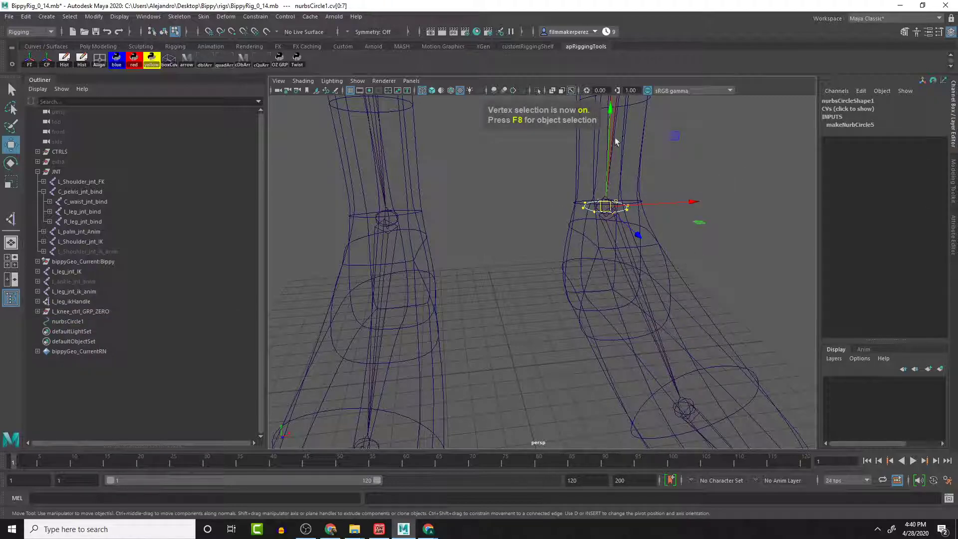
drag(612, 145, 610, 235)
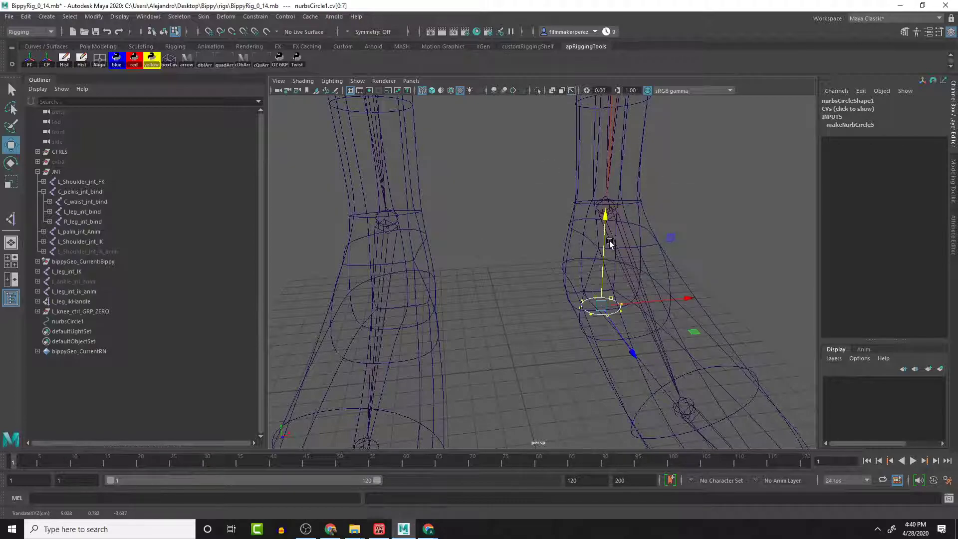
key(space)
key(space)
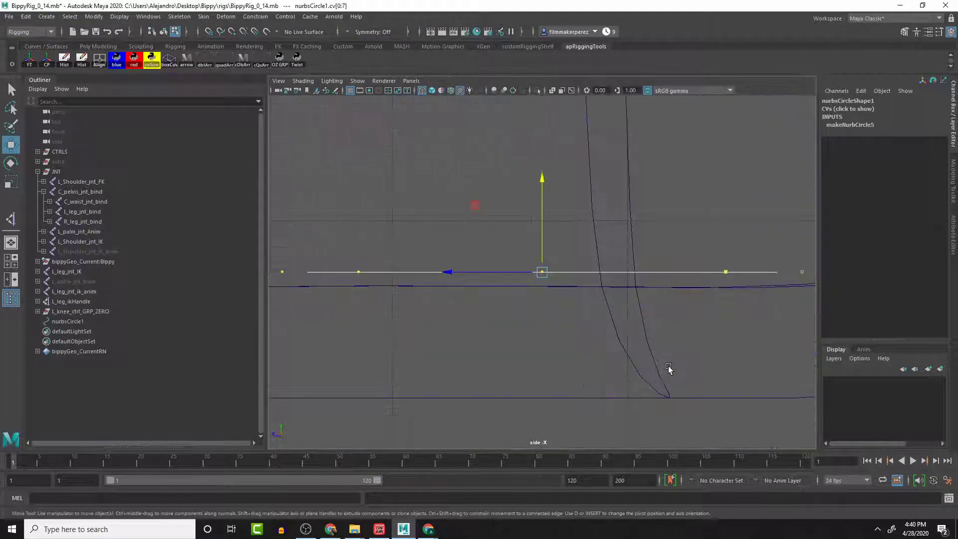
scroll(658, 342, down, 3)
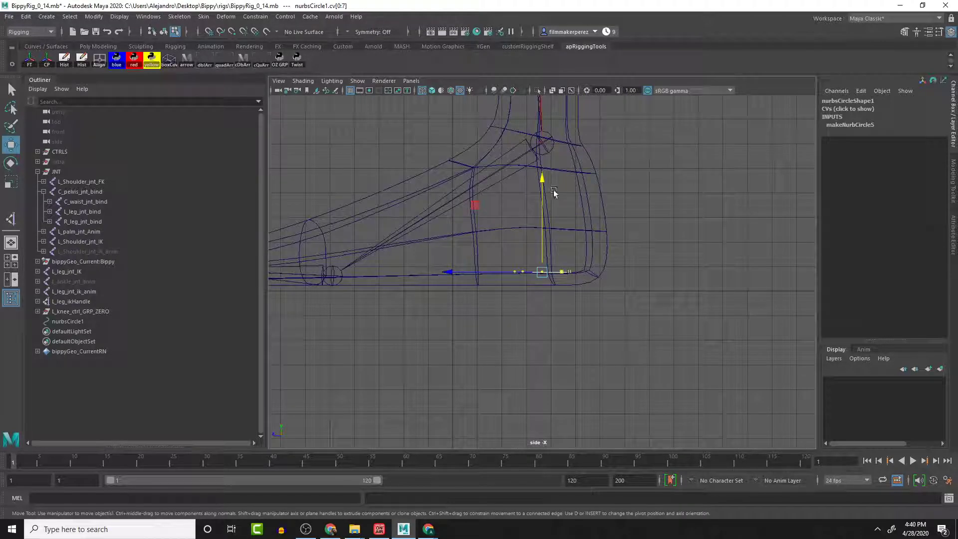
drag(540, 181, 541, 198)
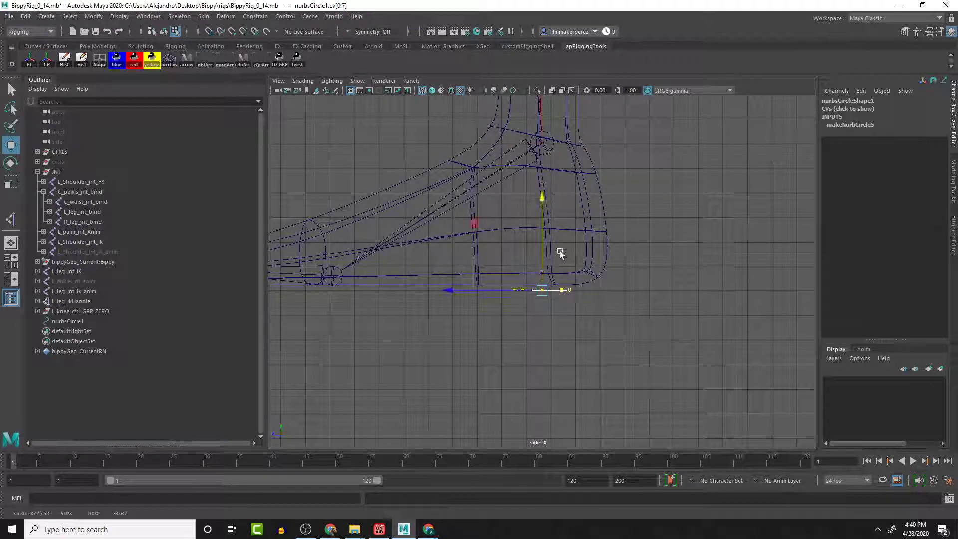
Scale all of the circle's CVs along X and Z so the curve surrounds the left heel
key(space)
key(space)
alt+drag(655, 244, 685, 273)
scroll(683, 272, down, 5)
key(r)
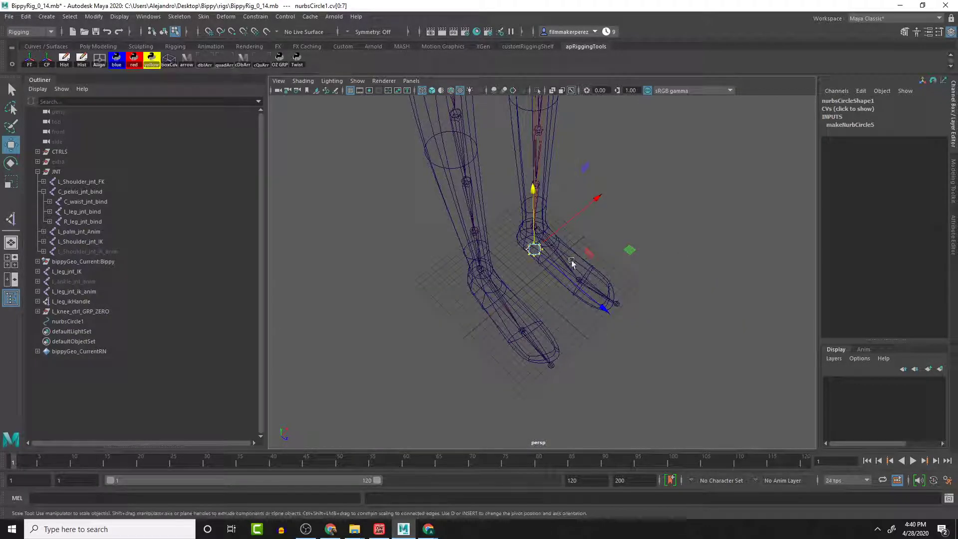
drag(596, 199, 671, 142)
drag(603, 310, 699, 424)
alt+drag(626, 397, 846, 415)
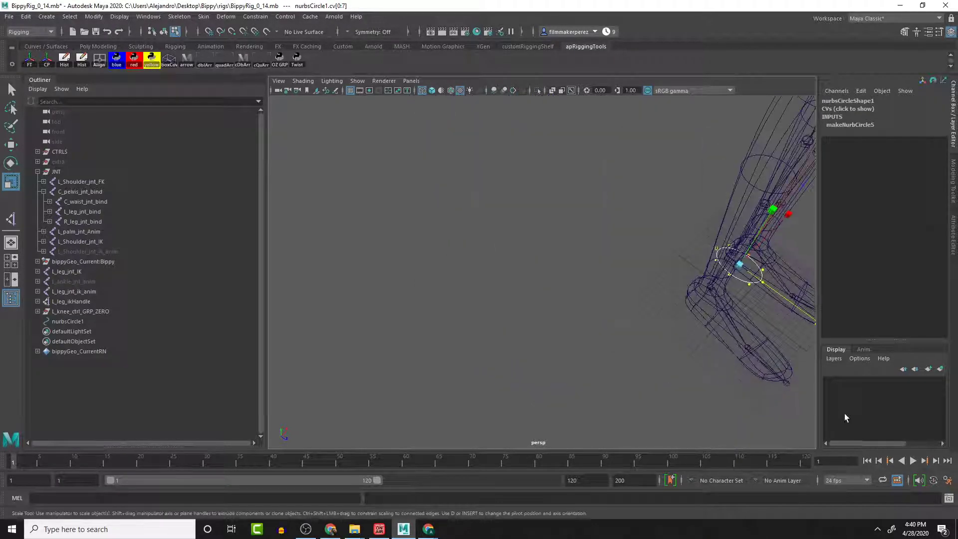
alt+drag(756, 358, 603, 221)
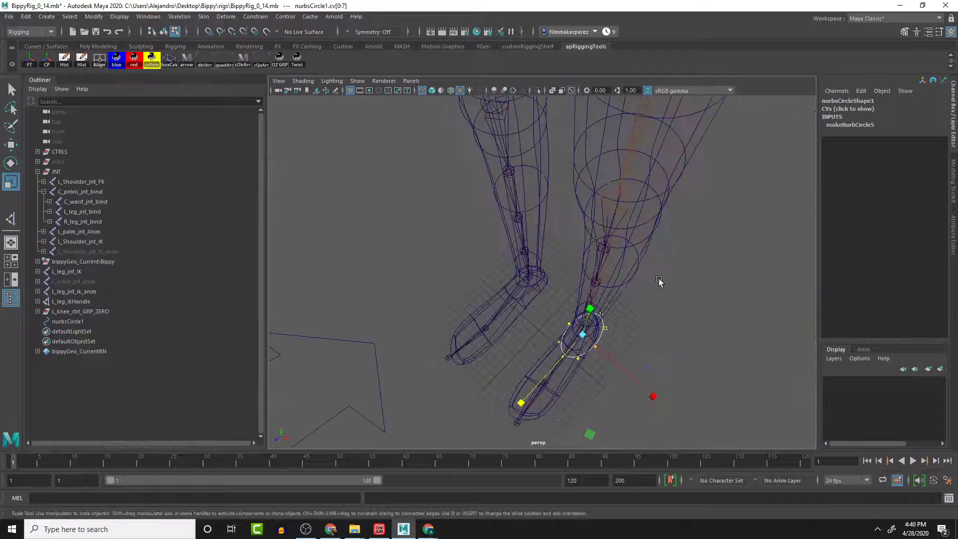
Move the circle's front CVs forward along Z past the toes of the left foot
alt+middle_drag(658, 344, 602, 248)
mouse_move(602, 280)
alt+mouse_down()
mouse_move(615, 277)
mouse_move(601, 280)
alt+mouse_up()
drag(476, 225, 529, 287)
key(w)
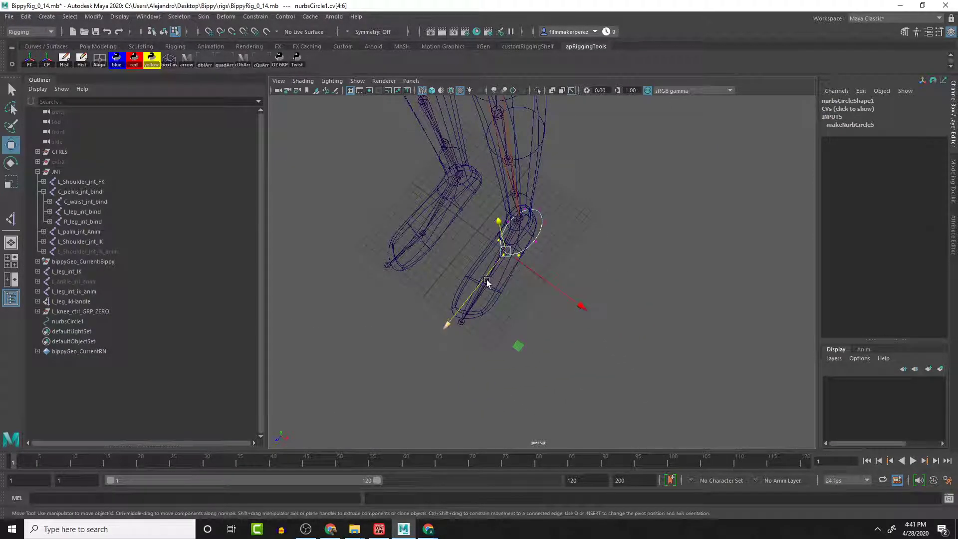
drag(472, 298, 431, 403)
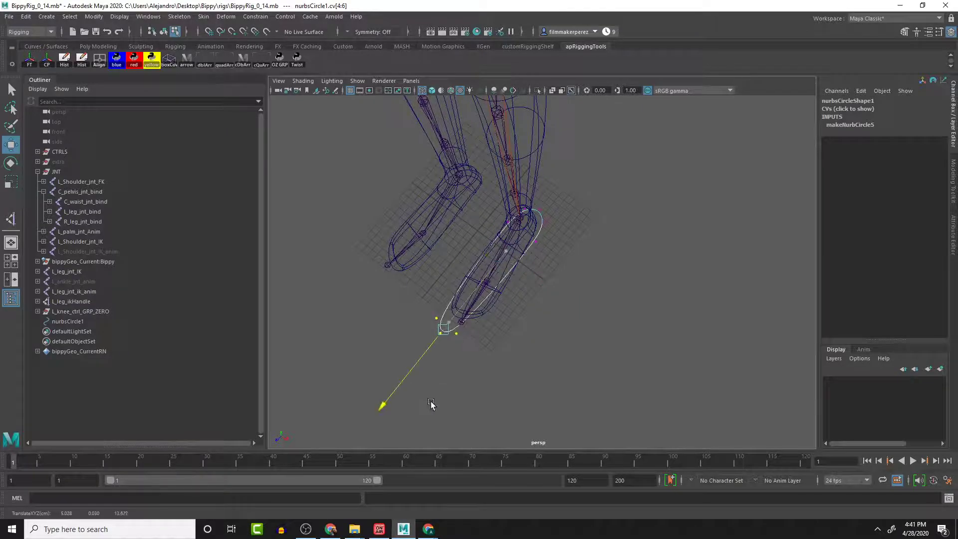
Scale the front CVs and shift them along X to fit the curve around the toes, and return to object selection
key(r)
drag(515, 384, 500, 403)
key(w)
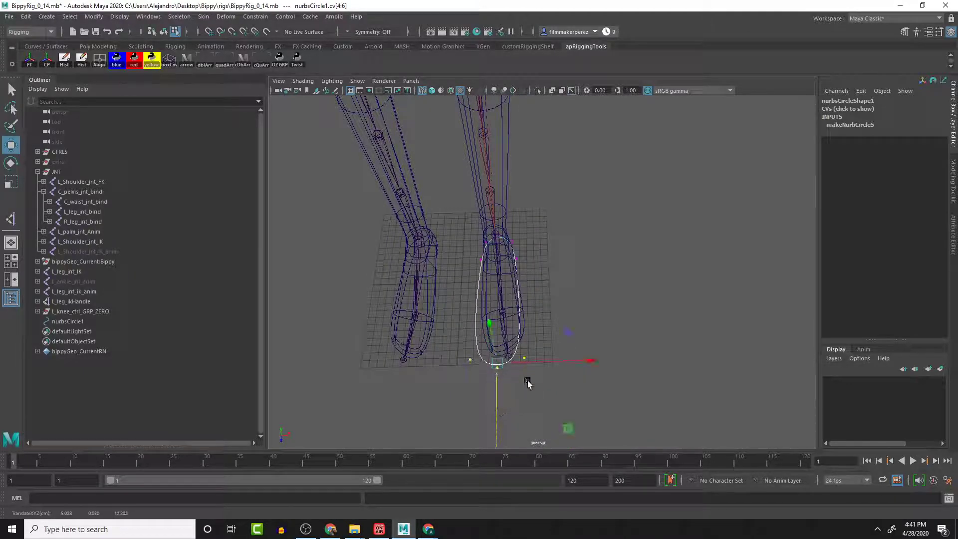
drag(546, 361, 555, 360)
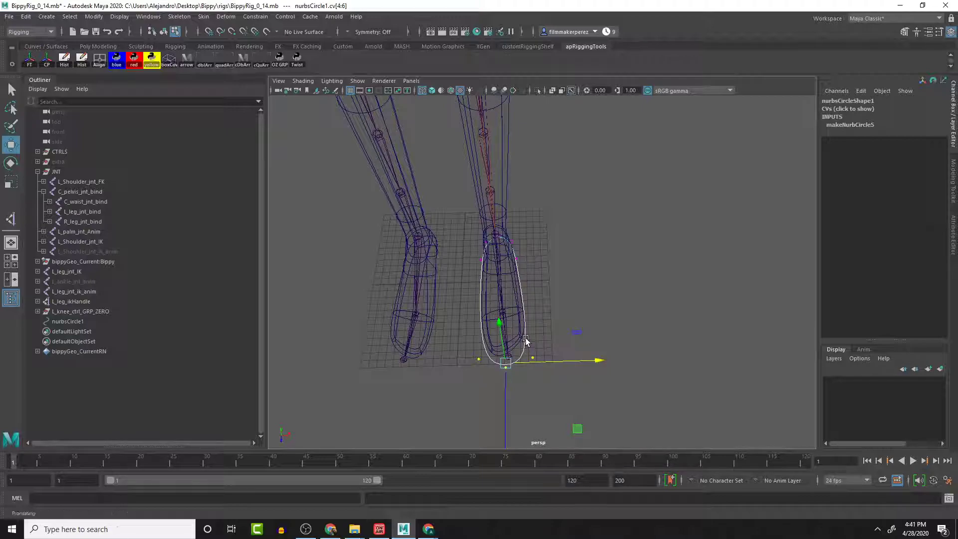
key(F8)
alt+drag(562, 346, 620, 300)
key(F8)
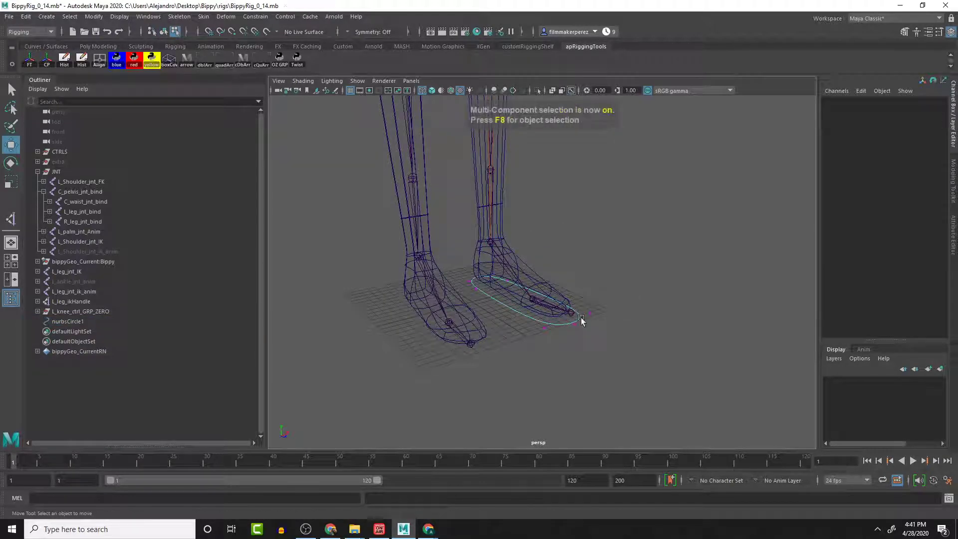
key(F8)
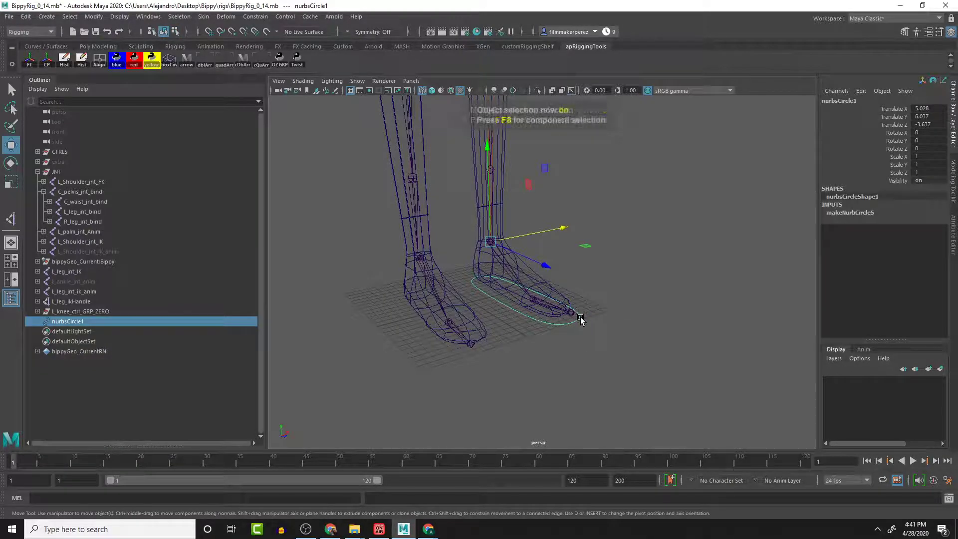
Restore shaded display and color the left foot's control curve blue
key(5)
alt+drag(580, 320, 535, 351)
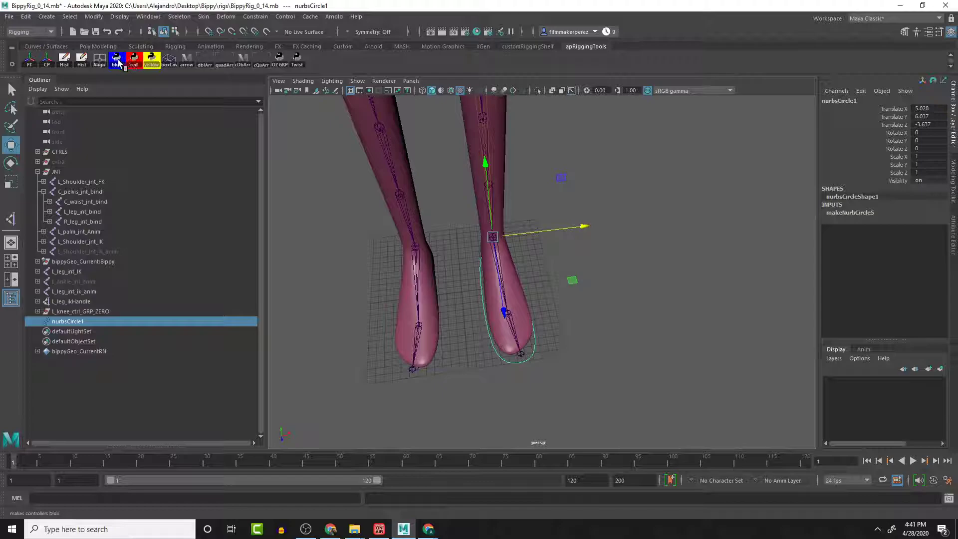
click(608, 342)
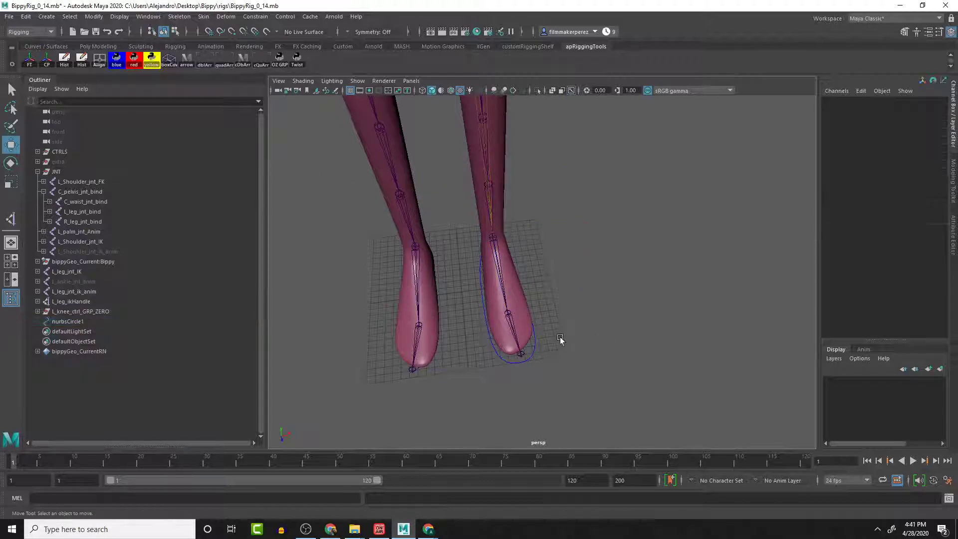
Check the left knee control's naming and rename the foot circle to L_foot_ctrl
scroll(556, 344, down, 8)
alt+middle_drag(545, 254, 549, 340)
alt+drag(549, 340, 596, 292)
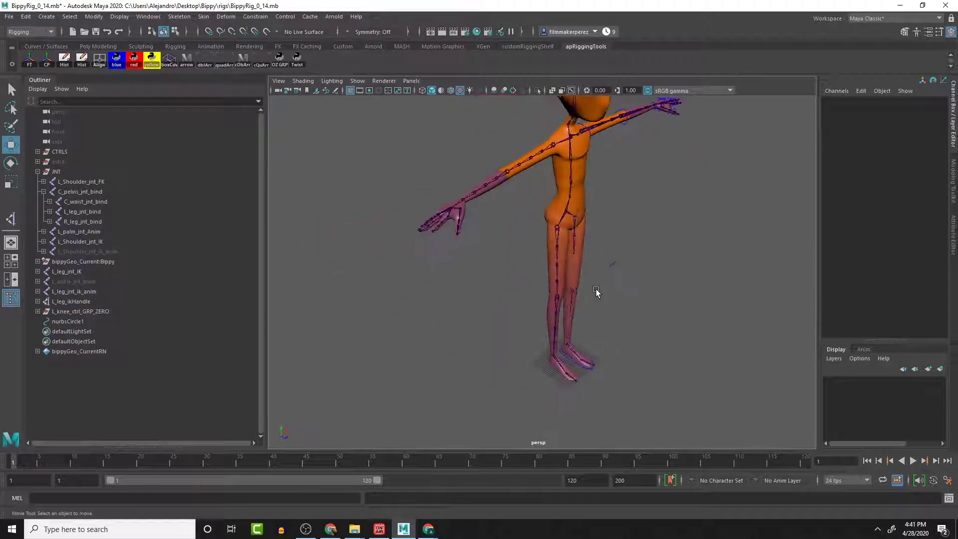
click(613, 259)
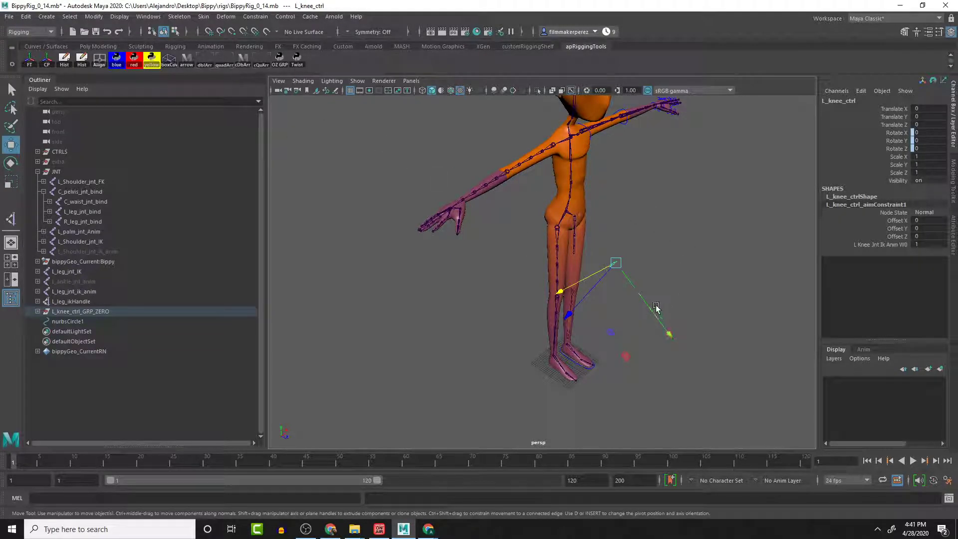
scroll(584, 376, up, 6)
alt+middle_drag(573, 353, 517, 230)
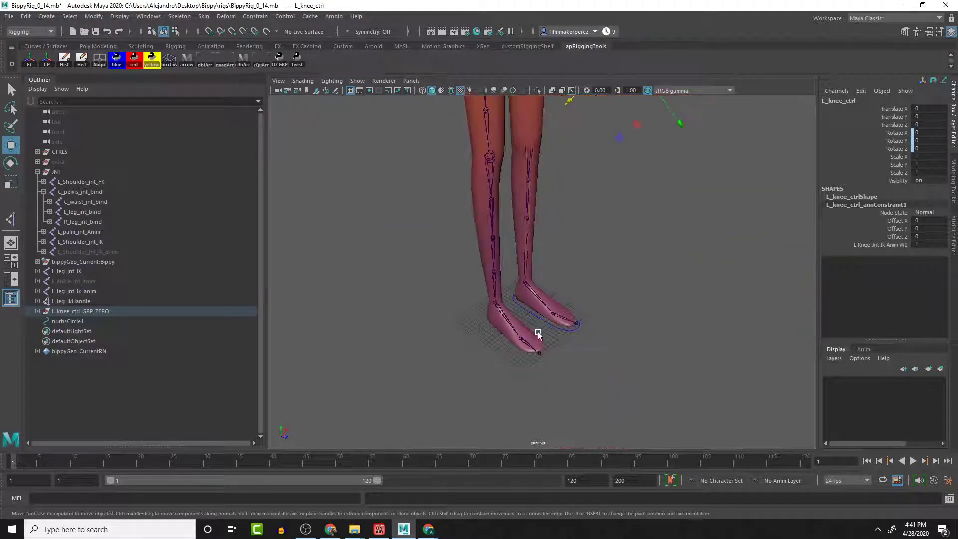
click(557, 329)
alt+drag(558, 330, 547, 263)
double_click(858, 103)
text(L_fo)
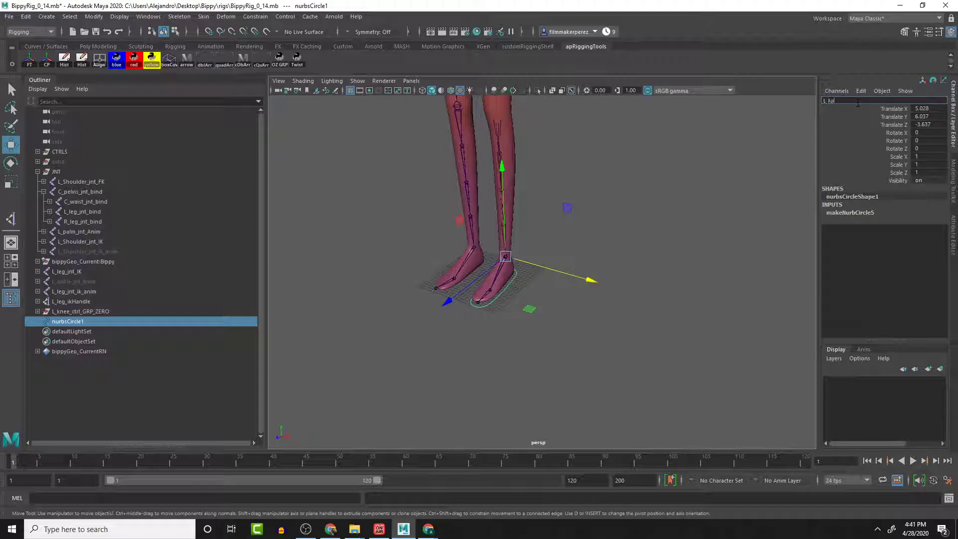
key(Return)
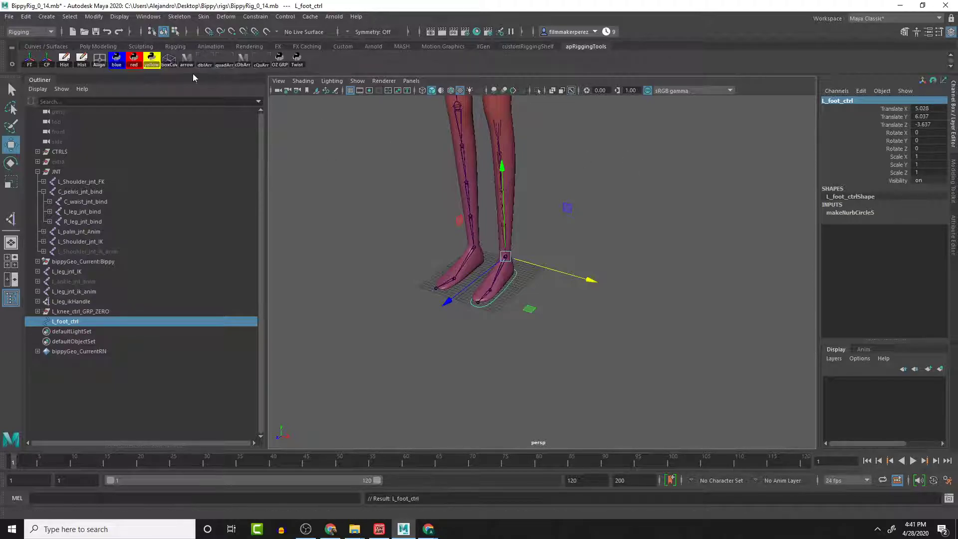
Create a zero group above L_foot_ctrl and check the channel values of the group and the control
click(281, 62)
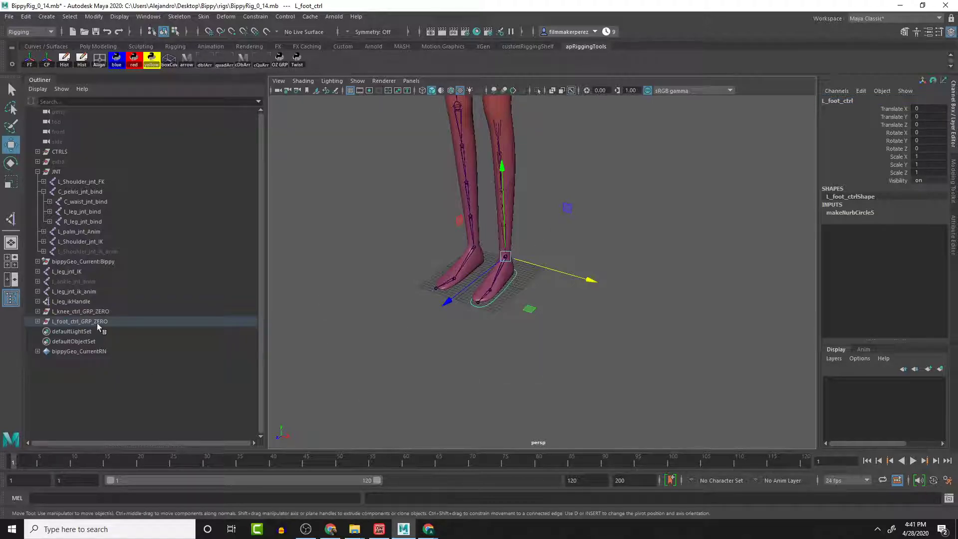
click(97, 322)
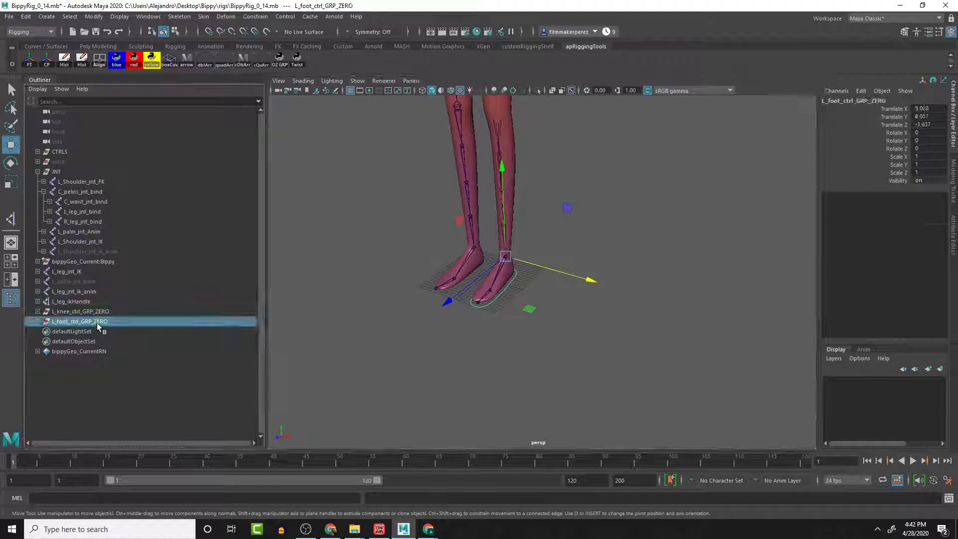
click(491, 304)
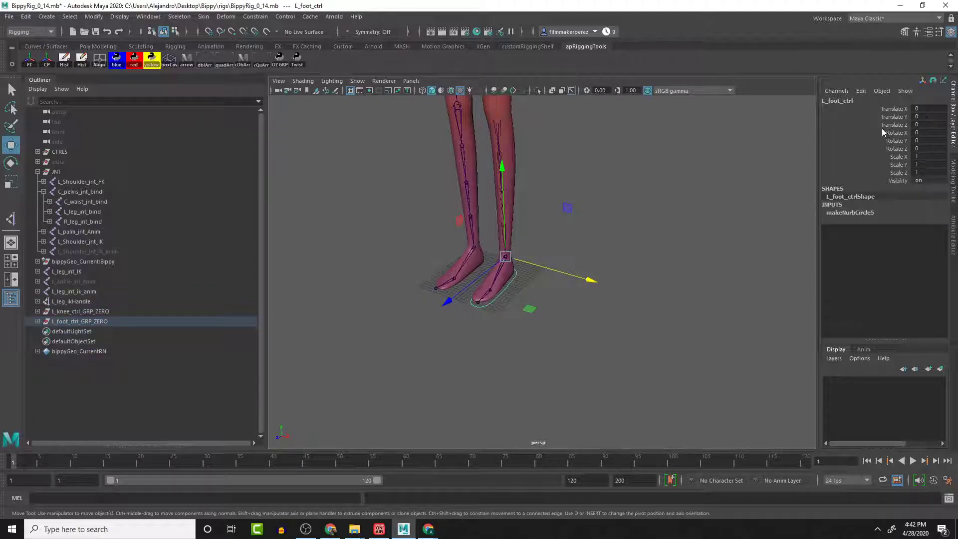
Expand the full hierarchy under L_foot_ctrl_GRP_ZERO and select L_foot_ctrl inside its offset group
shift+click(38, 321)
drag(97, 324, 100, 346)
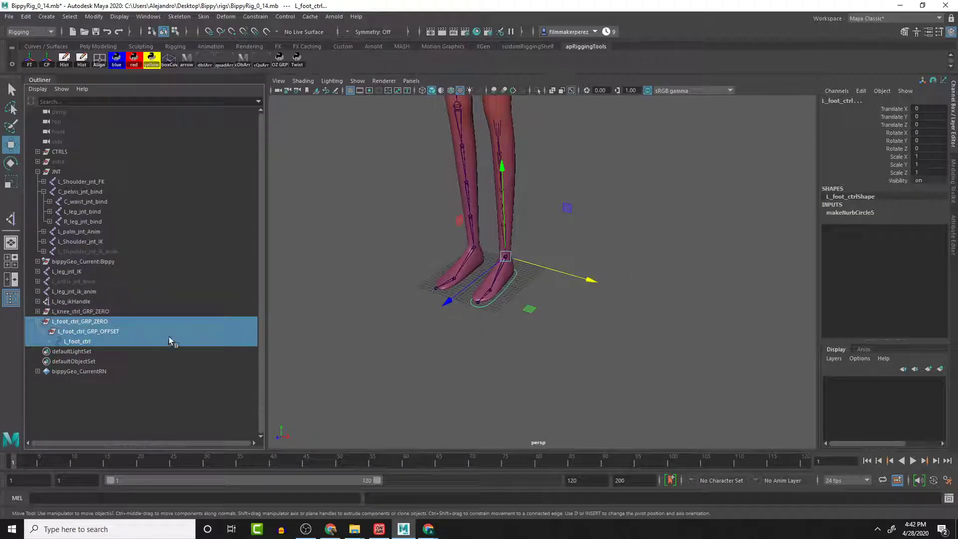
click(91, 342)
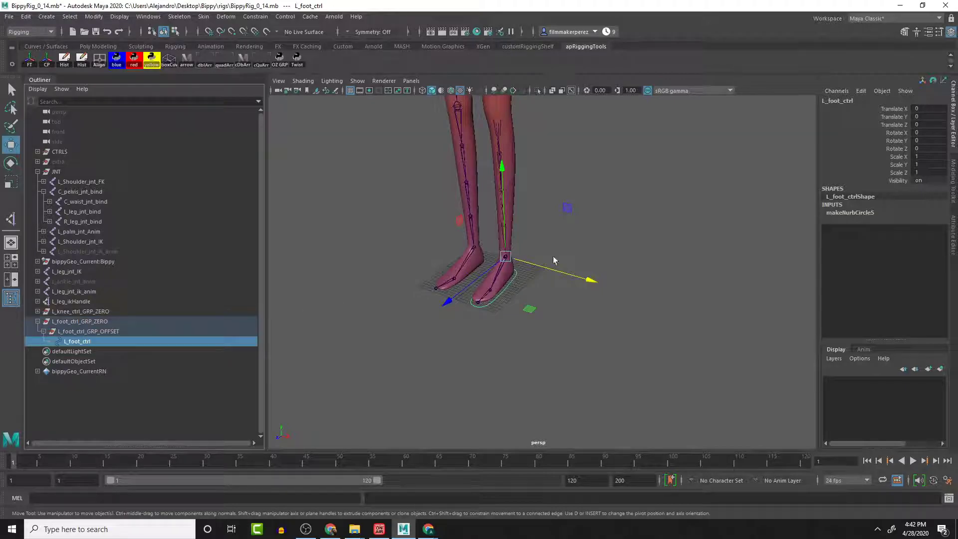
Point constrain L_leg_ikHandle to L_foot_ctrl, with the foot control as the driver
alt+drag(564, 270, 522, 265)
alt+right_drag(518, 278, 542, 276)
alt+drag(541, 278, 618, 247)
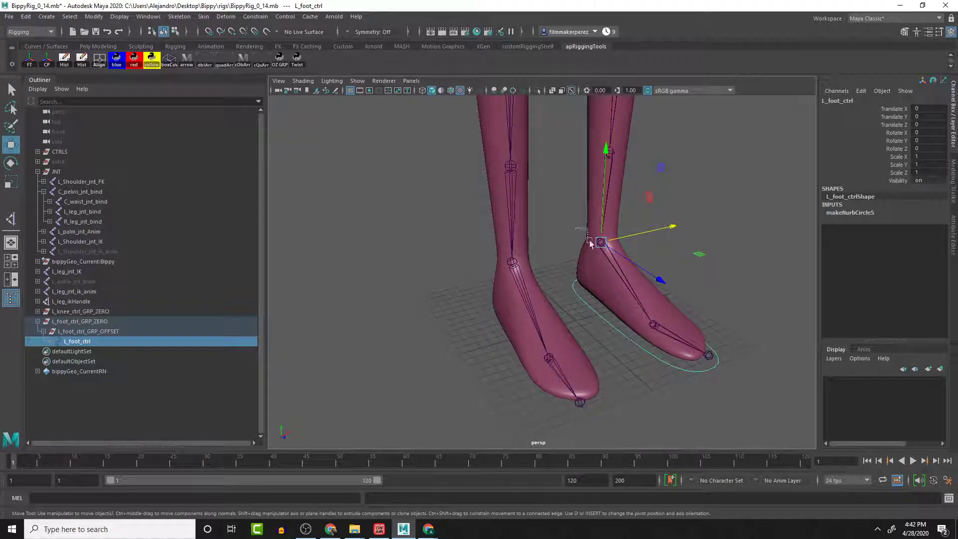
click(638, 265)
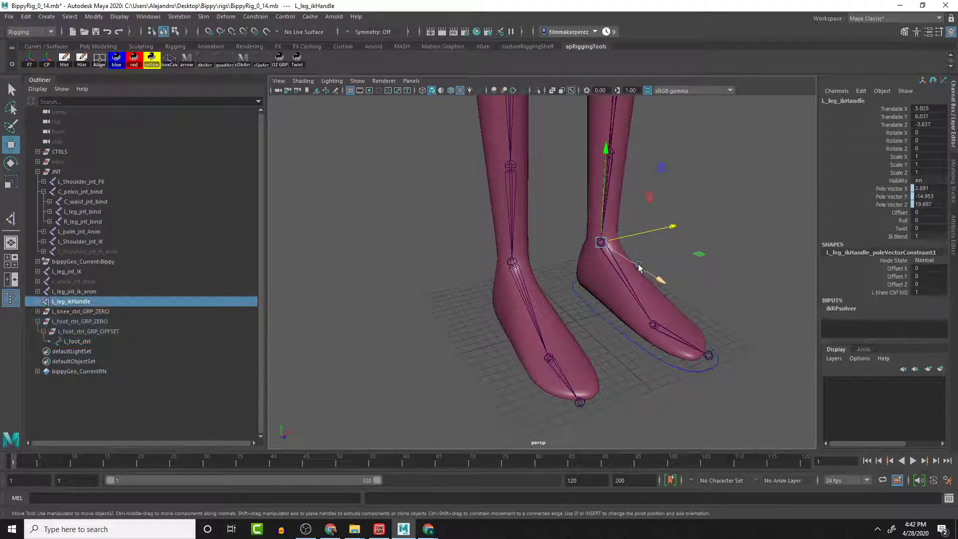
click(602, 309)
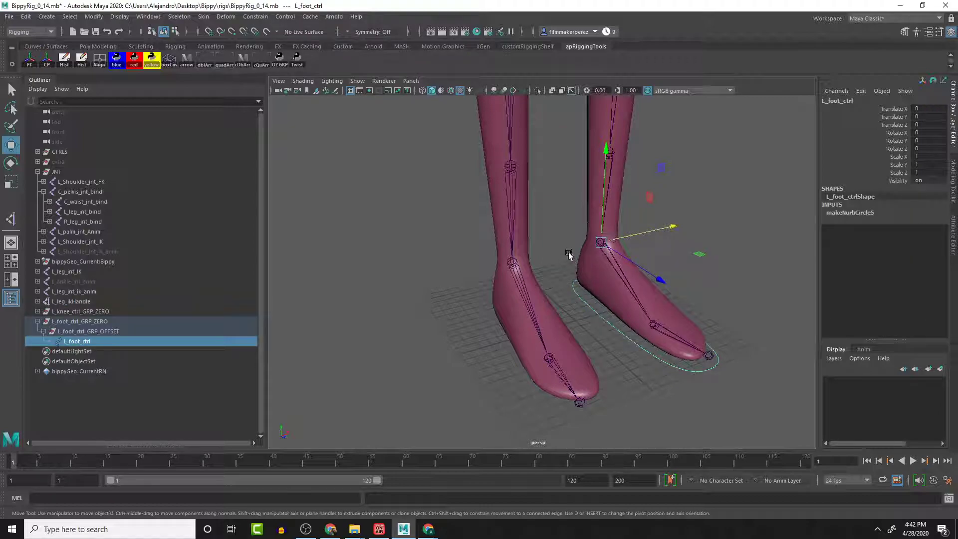
drag(562, 224, 615, 249)
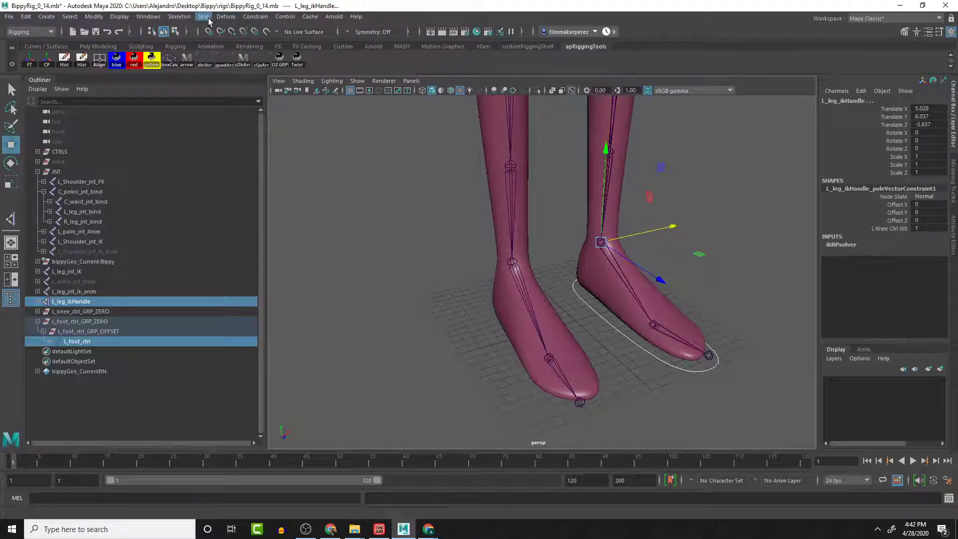
click(254, 18)
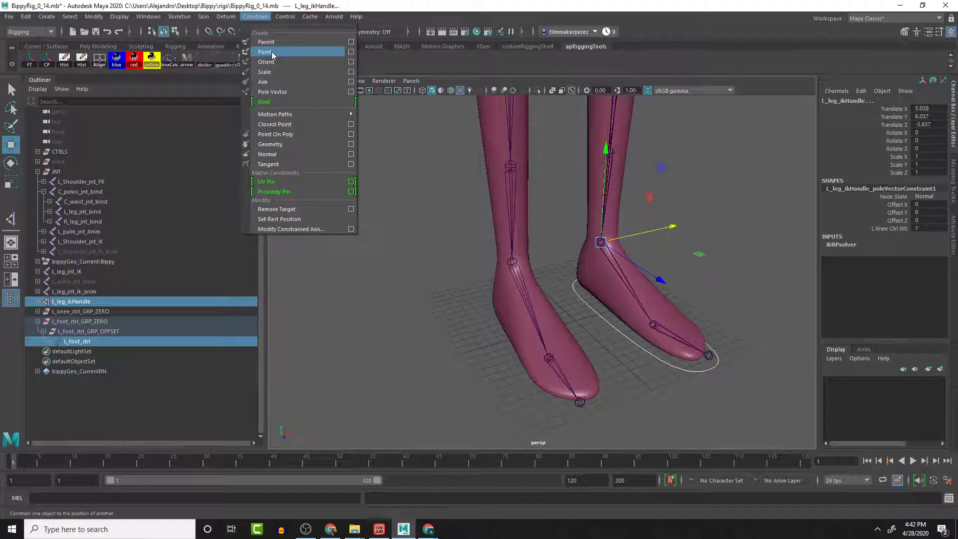
click(271, 52)
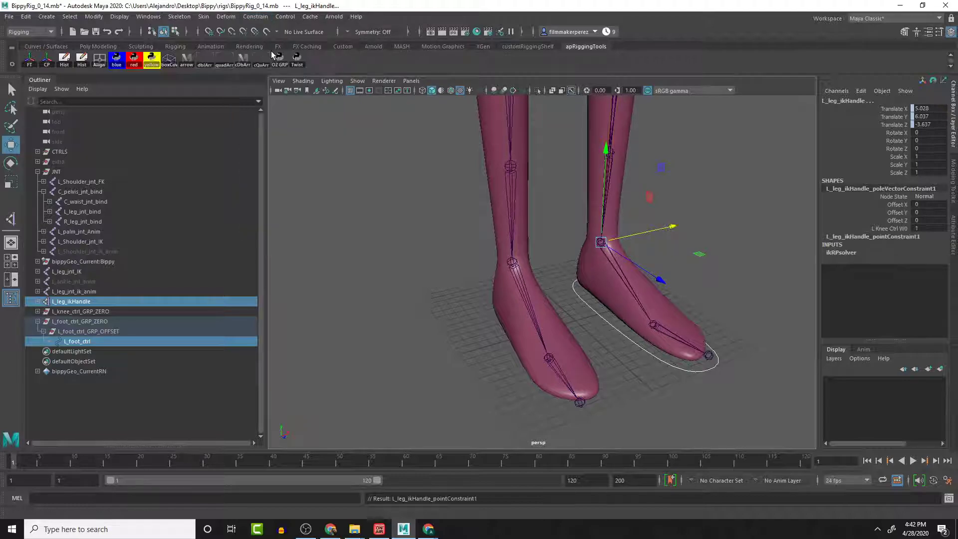
Test the point constraint by moving L_foot_ctrl up and away from the leg, and undo the moves
click(599, 312)
drag(634, 257, 701, 189)
scroll(701, 189, down, 6)
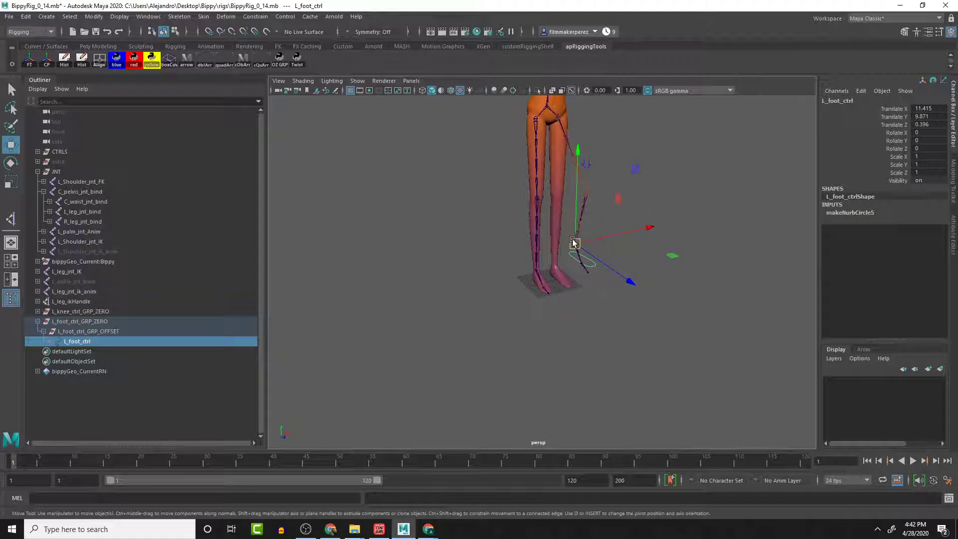
drag(574, 243, 618, 218)
key(ctrl+z)
key(ctrl+z)
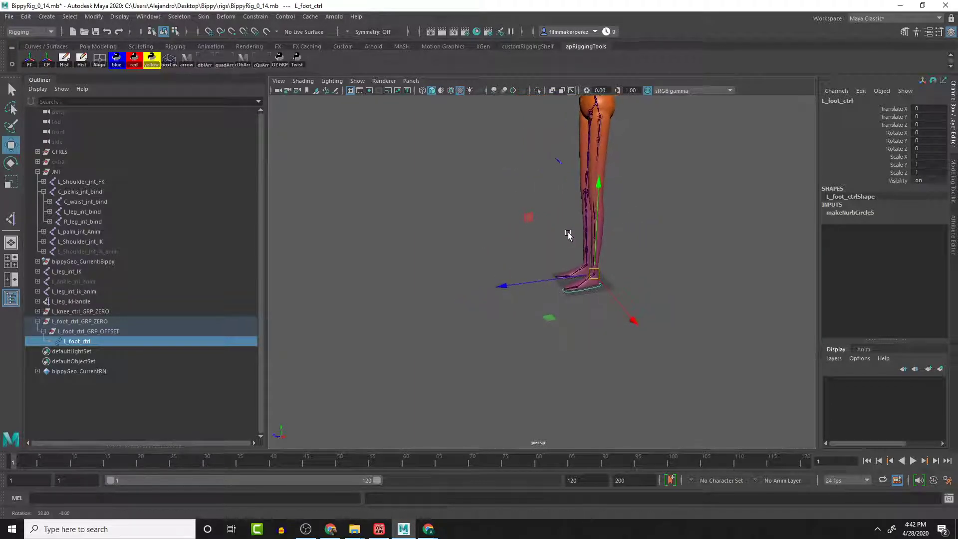
Lift L_foot_ctrl again to check how the left leg's joint chain bends from the side, undoing each lift
drag(594, 277, 588, 226)
key(ctrl+z)
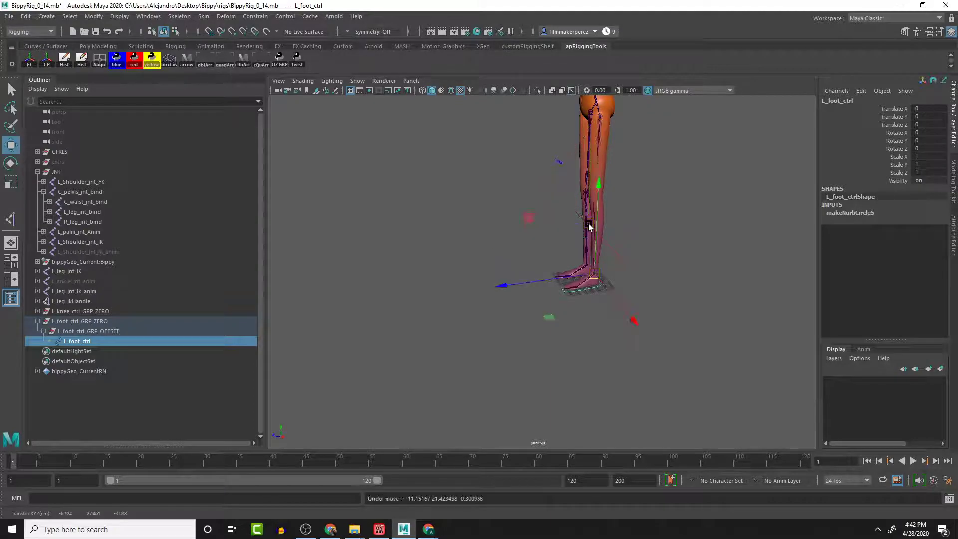
alt+drag(603, 273, 618, 278)
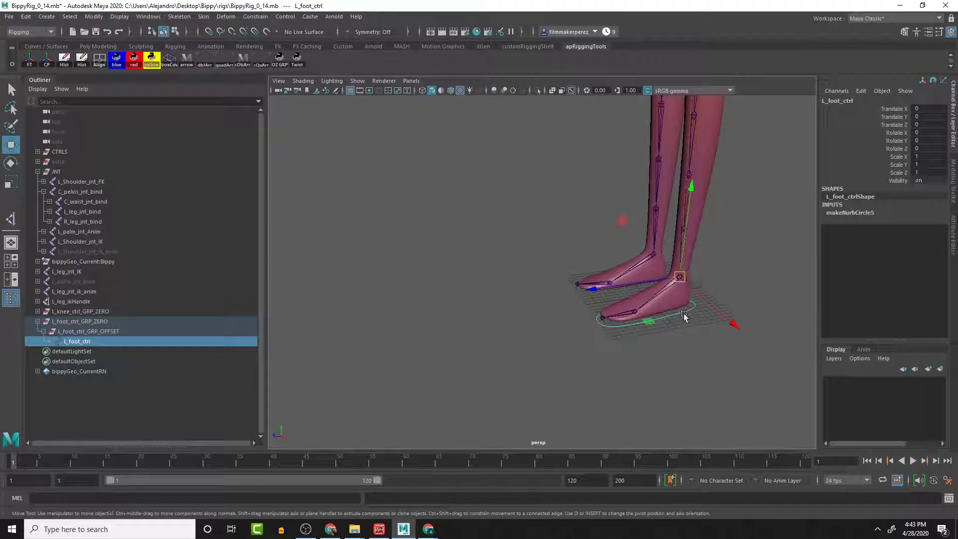
drag(680, 278, 620, 208)
key(ctrl+z)
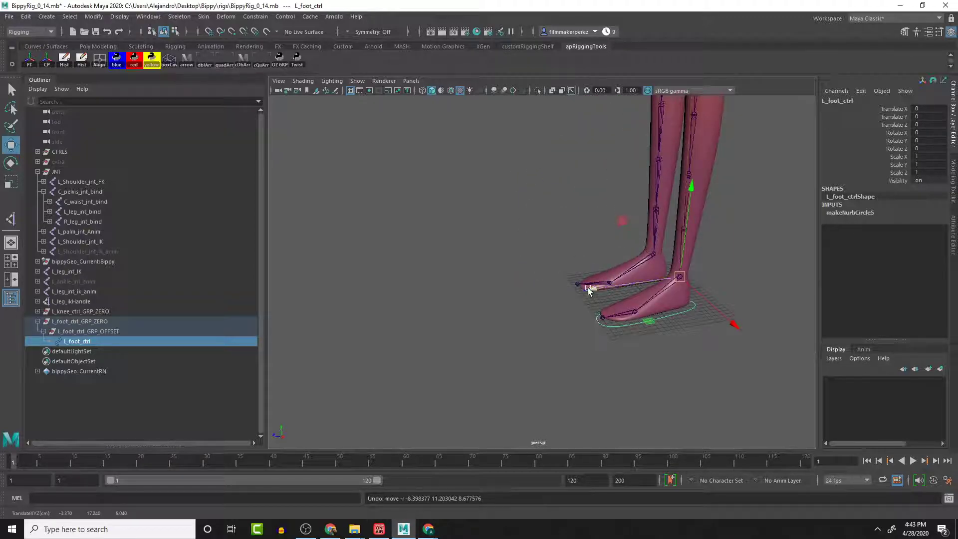